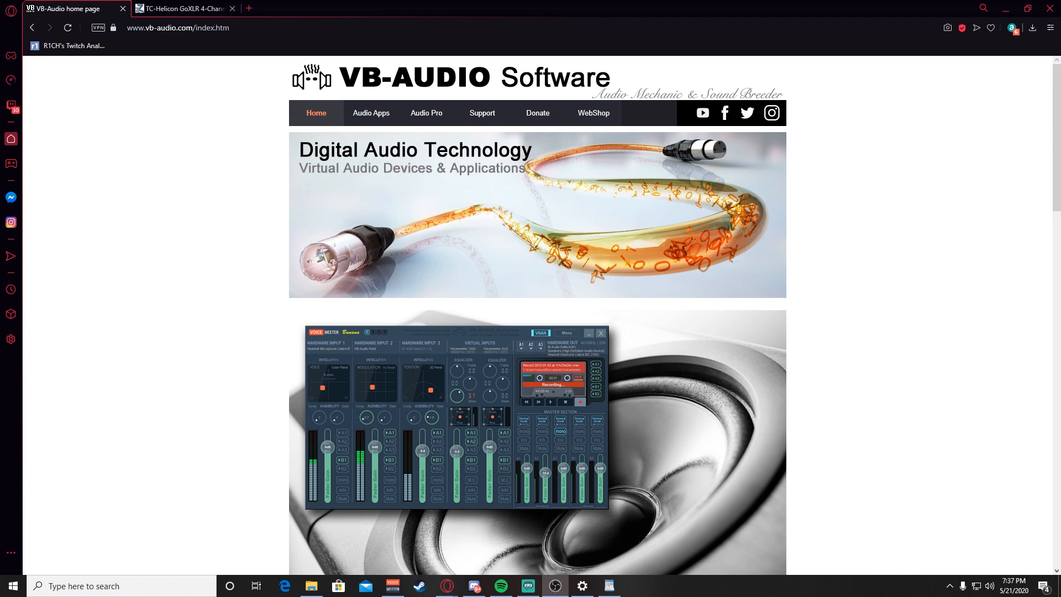
Look at the TC-Helicon GoXLR mixer's product page on zZounds.
click(182, 9)
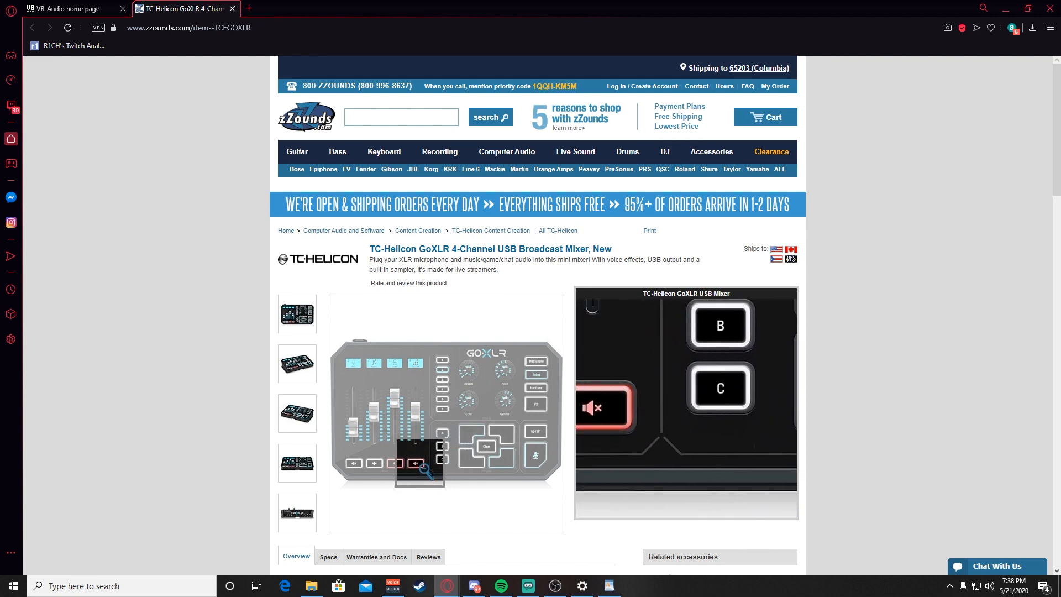
mouse_move(394, 590)
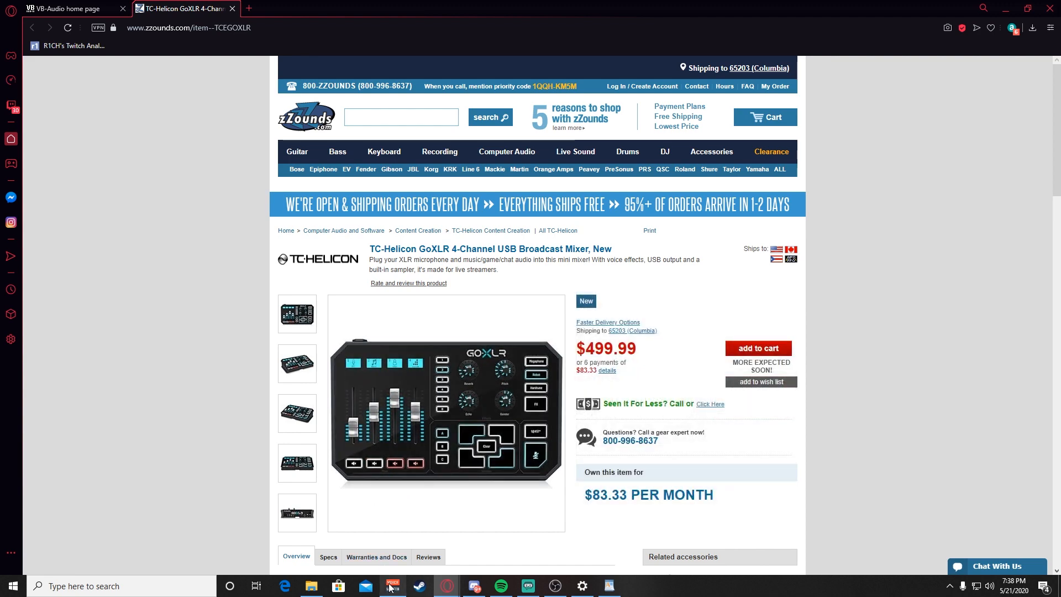
Return to the VB-Audio site and browse the Voicemeeter, Banana and Potato pages among its audio apps.
click(72, 8)
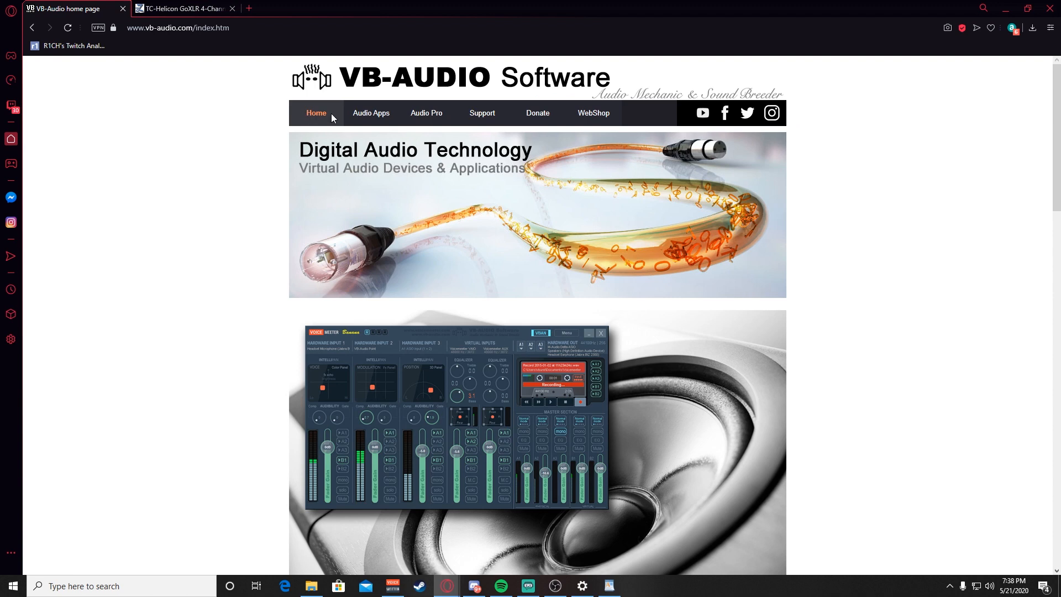
click(367, 112)
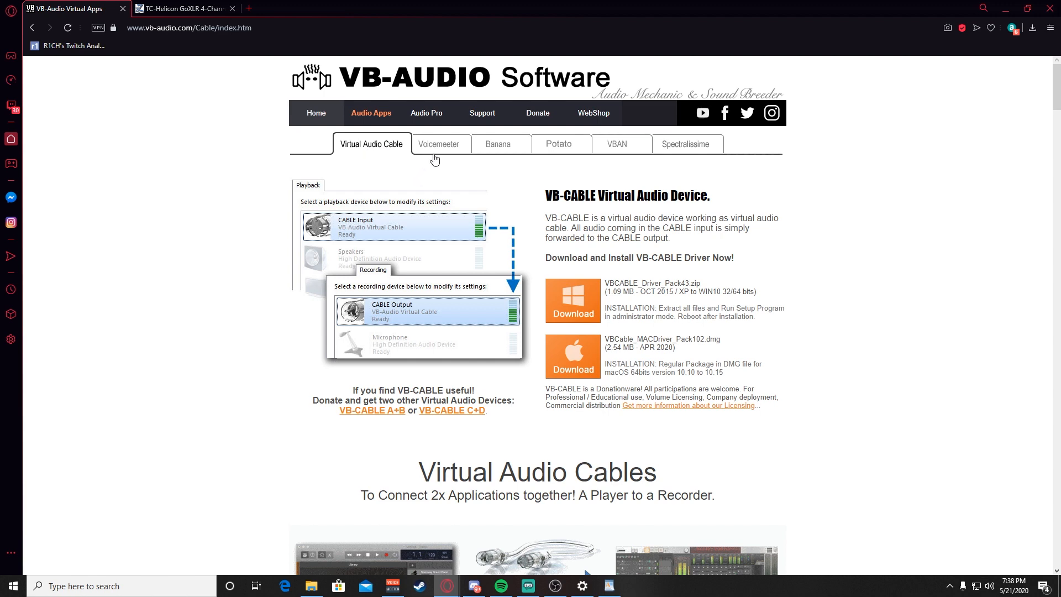
click(451, 147)
click(499, 145)
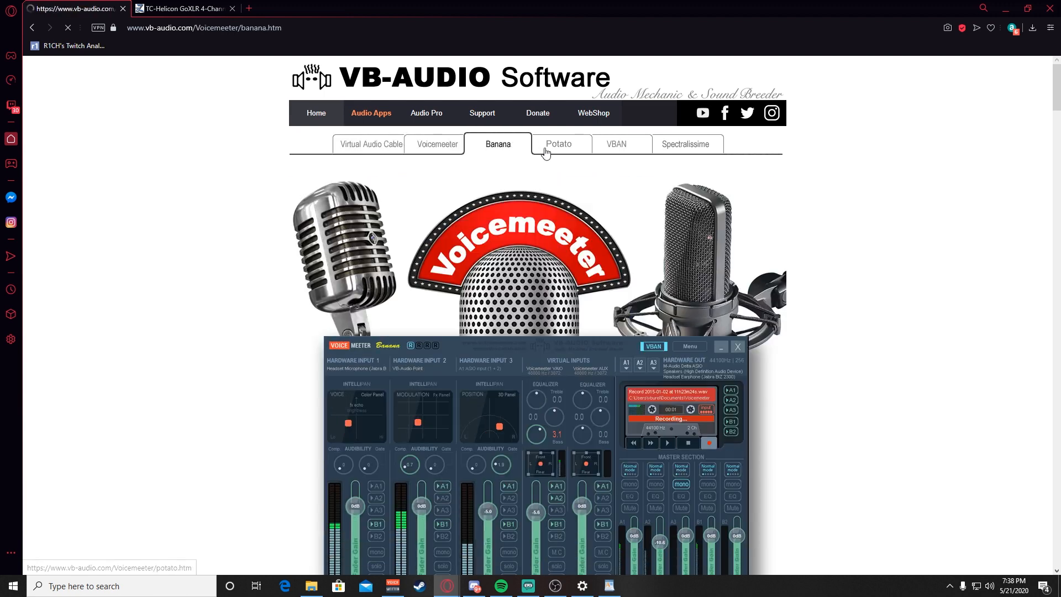
click(561, 146)
click(451, 148)
scroll(431, 343, down, 1)
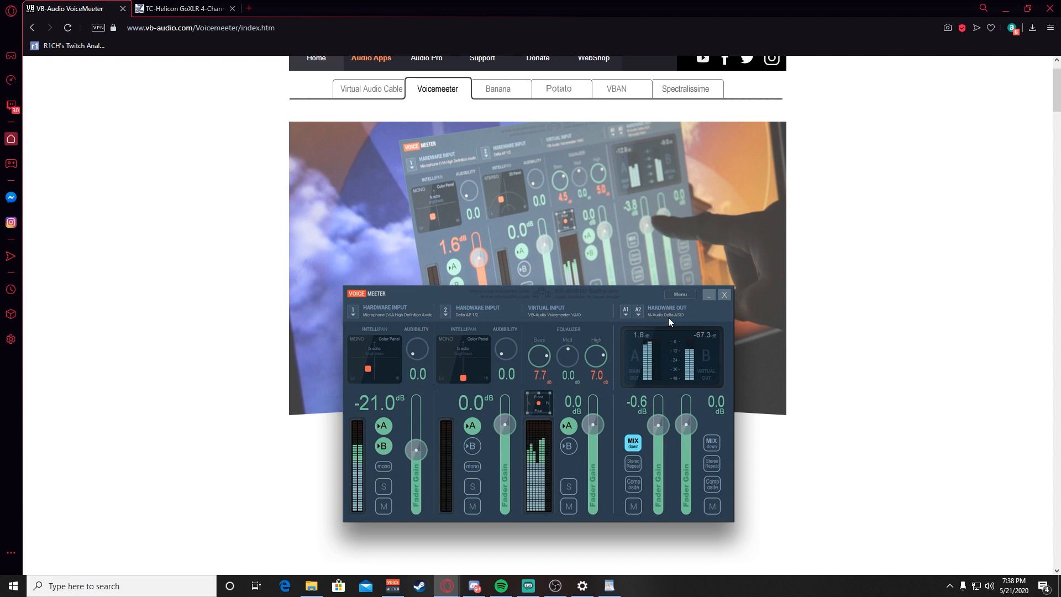
click(497, 89)
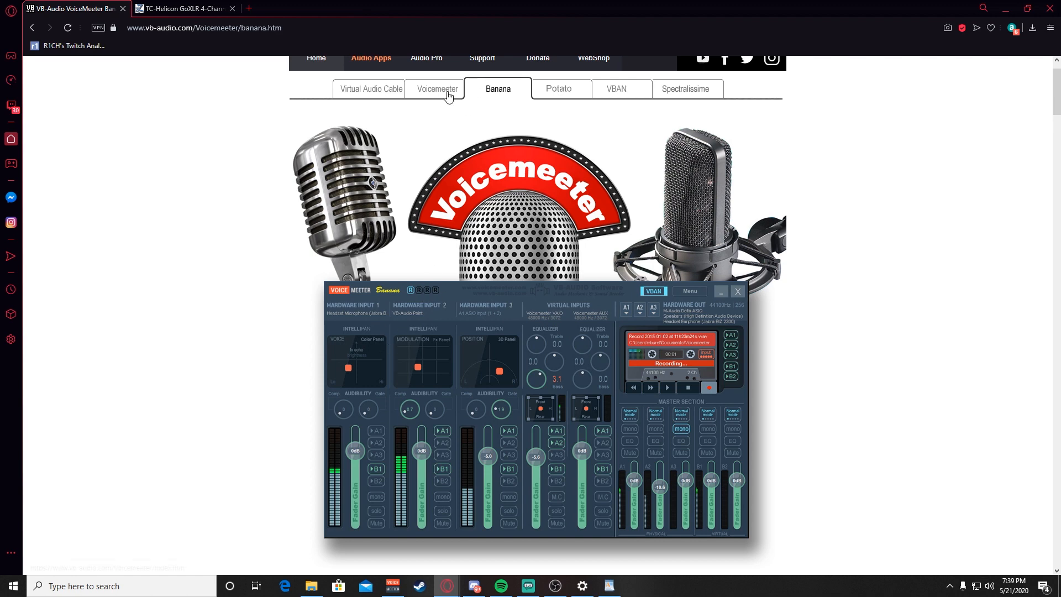
click(559, 89)
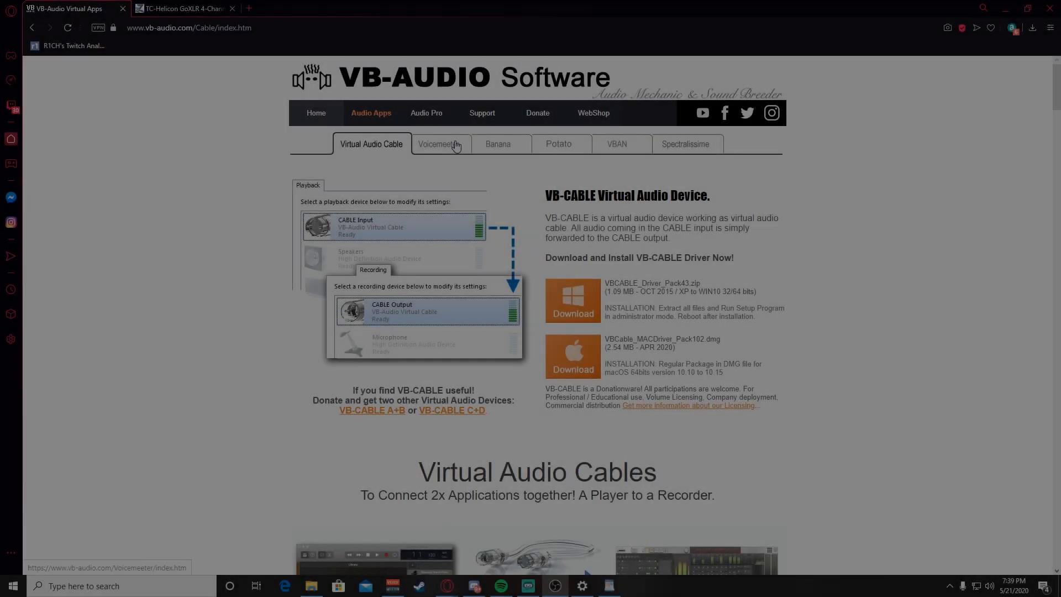
Compare the Voicemeeter mixer versions with the Virtual Audio Cable download page on the VB-Audio site.
click(437, 145)
click(494, 153)
click(559, 150)
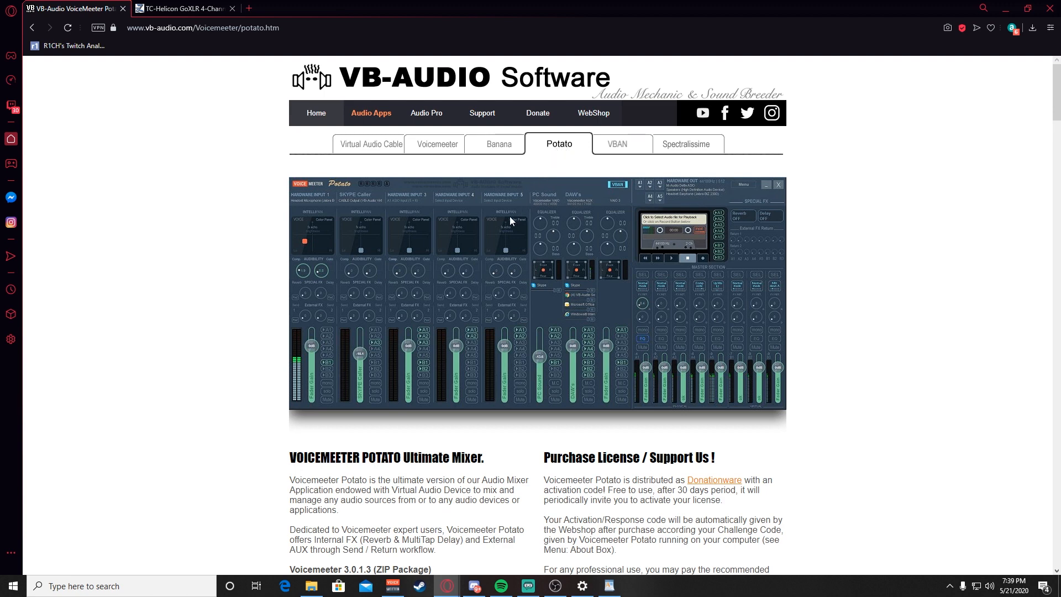
click(496, 152)
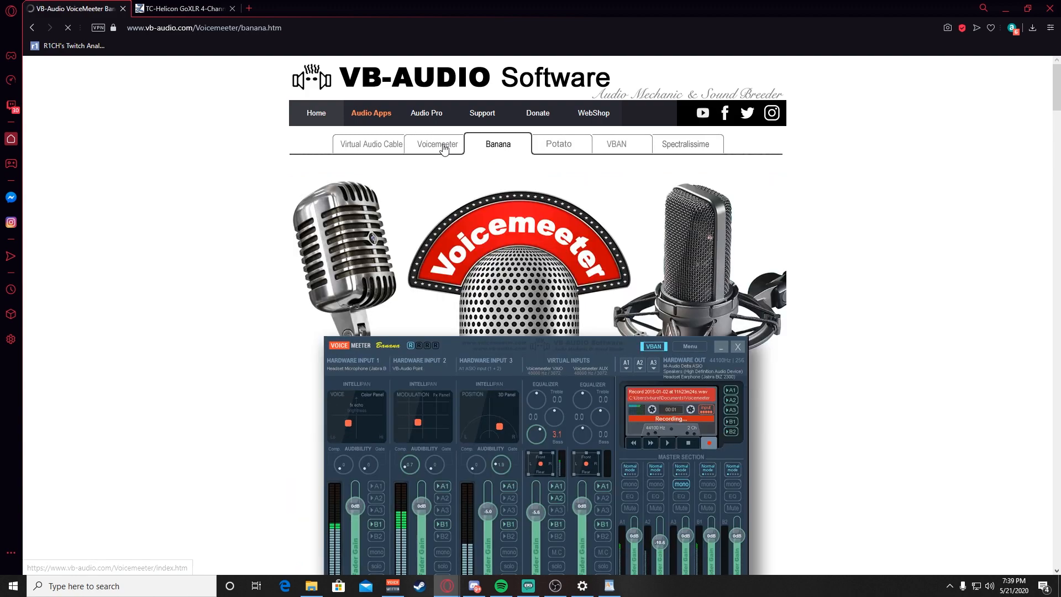
click(440, 145)
click(555, 145)
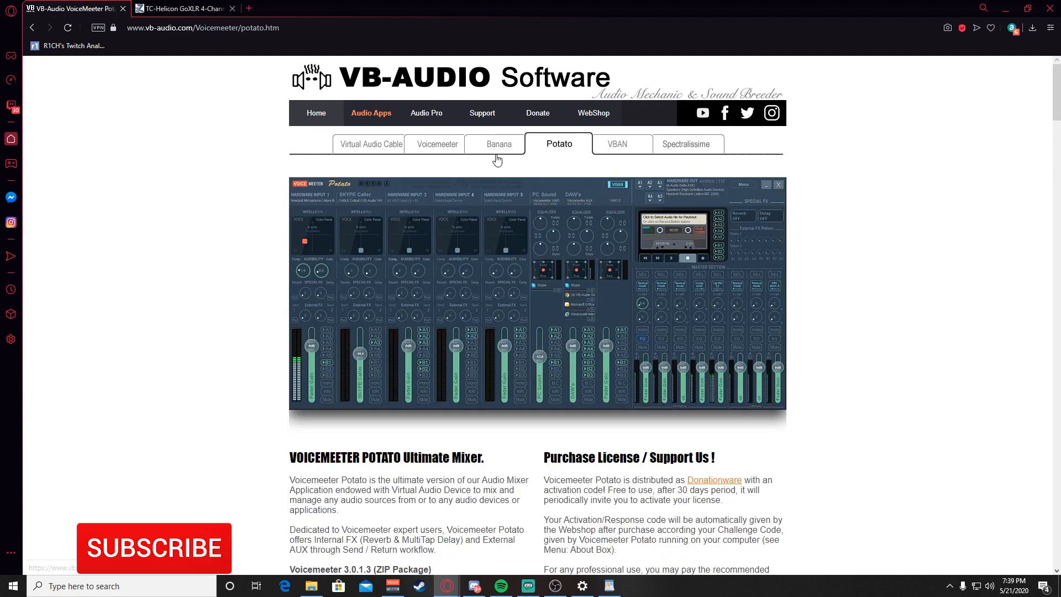
click(382, 148)
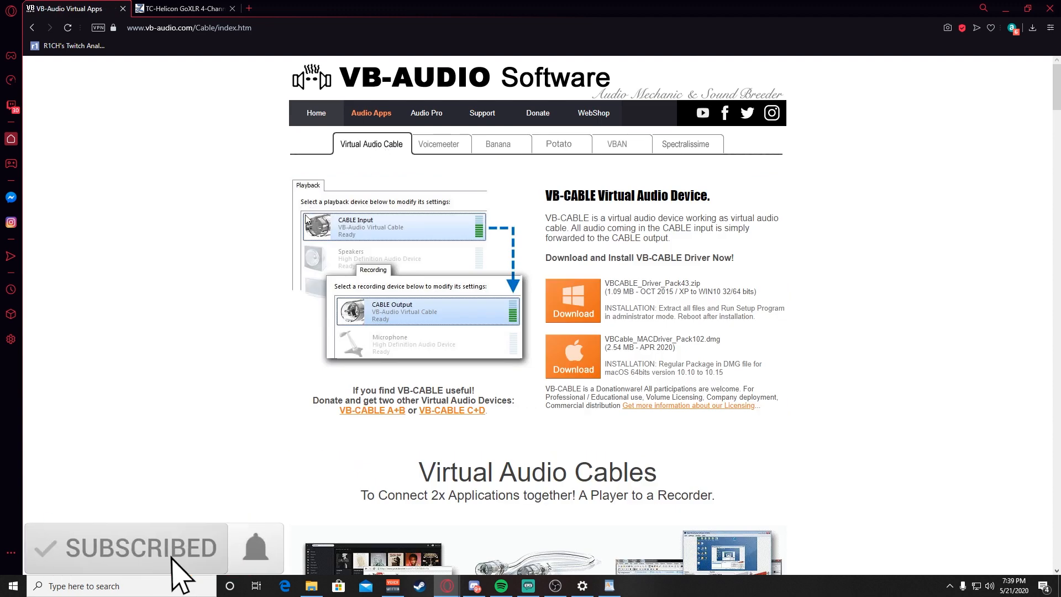
click(539, 151)
click(362, 148)
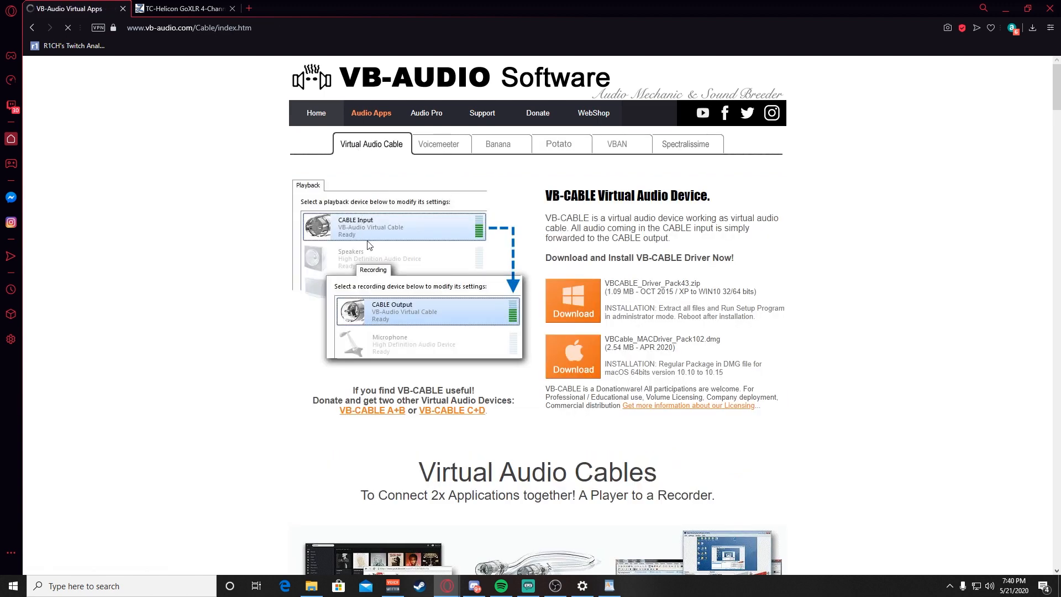
click(555, 151)
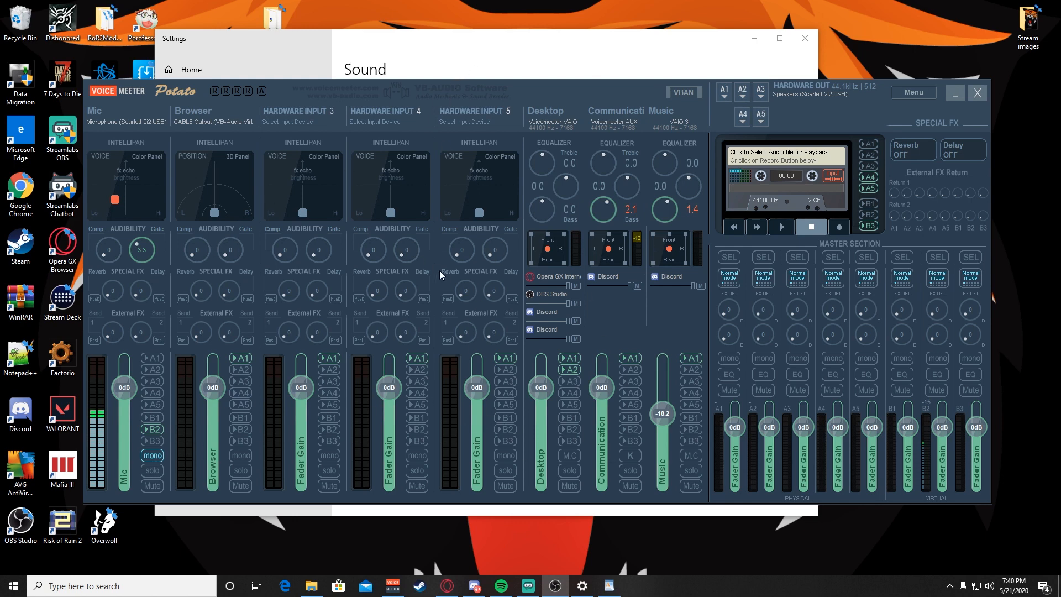
Switch to the Windows Sound settings and open the Sound Control Panel.
click(425, 39)
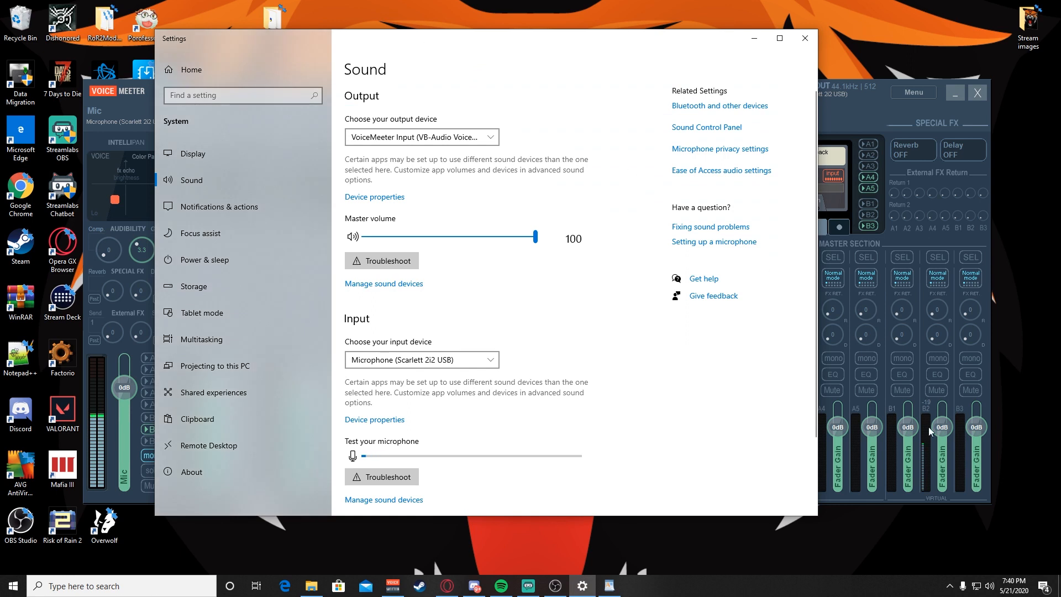
right_click(990, 587)
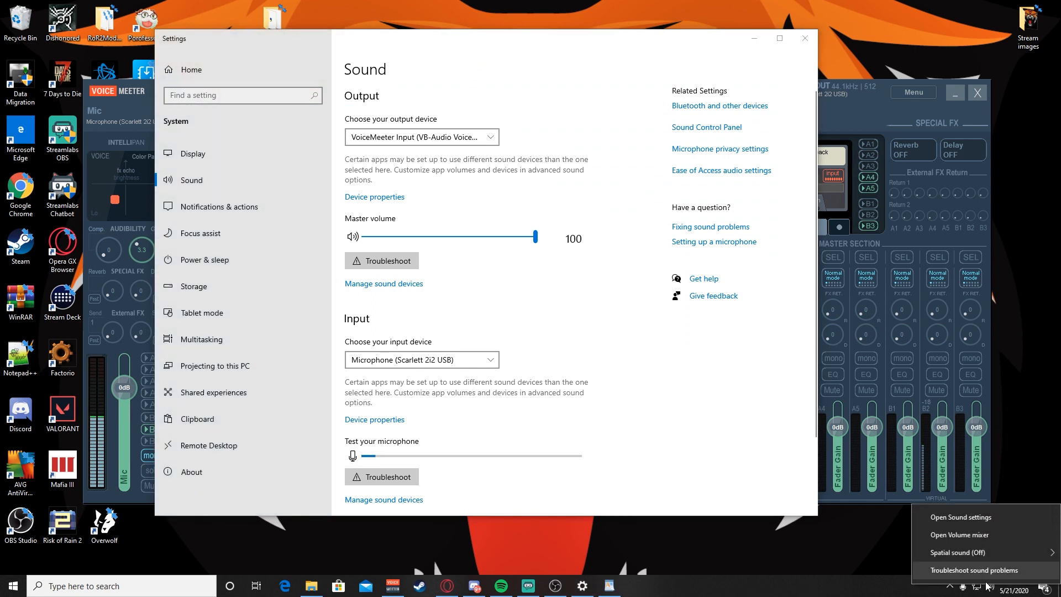
click(969, 519)
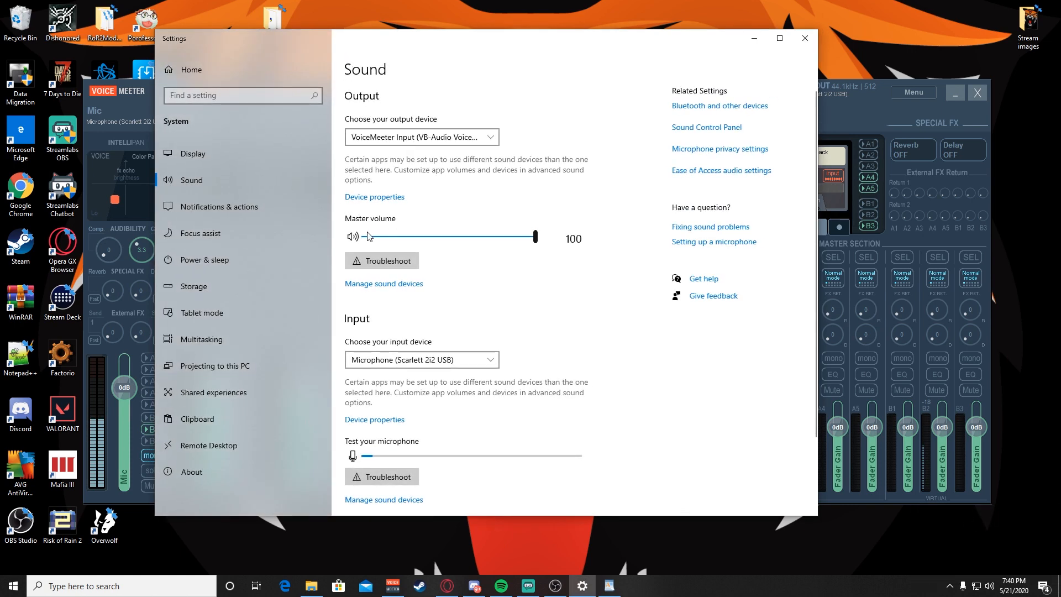
click(700, 131)
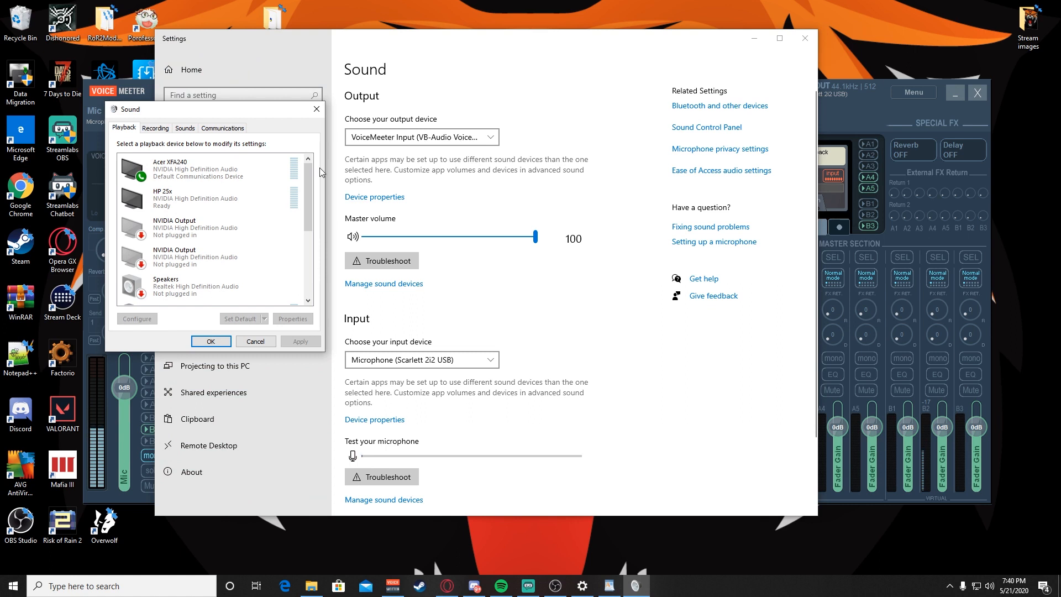
Set VoiceMeeter Aux Input as the default communication device for playback.
scroll(199, 240, down, 2)
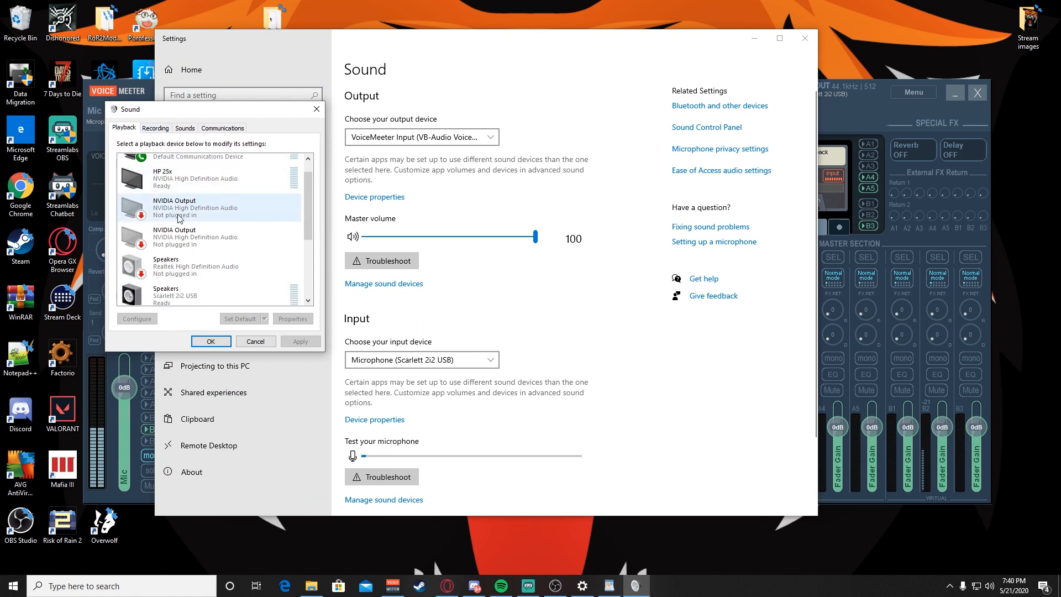
scroll(199, 240, down, 4)
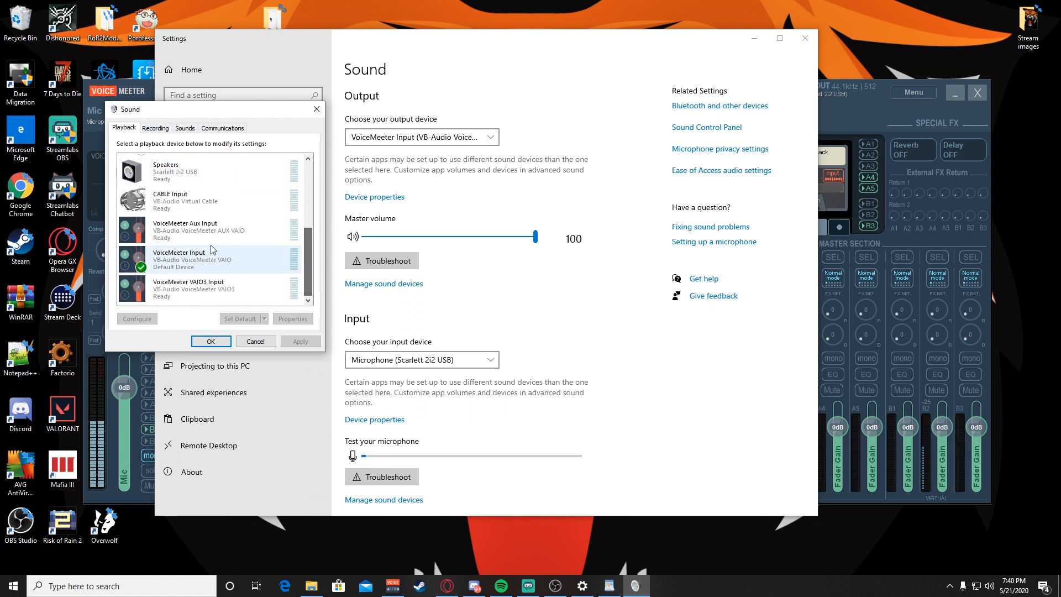
right_click(182, 239)
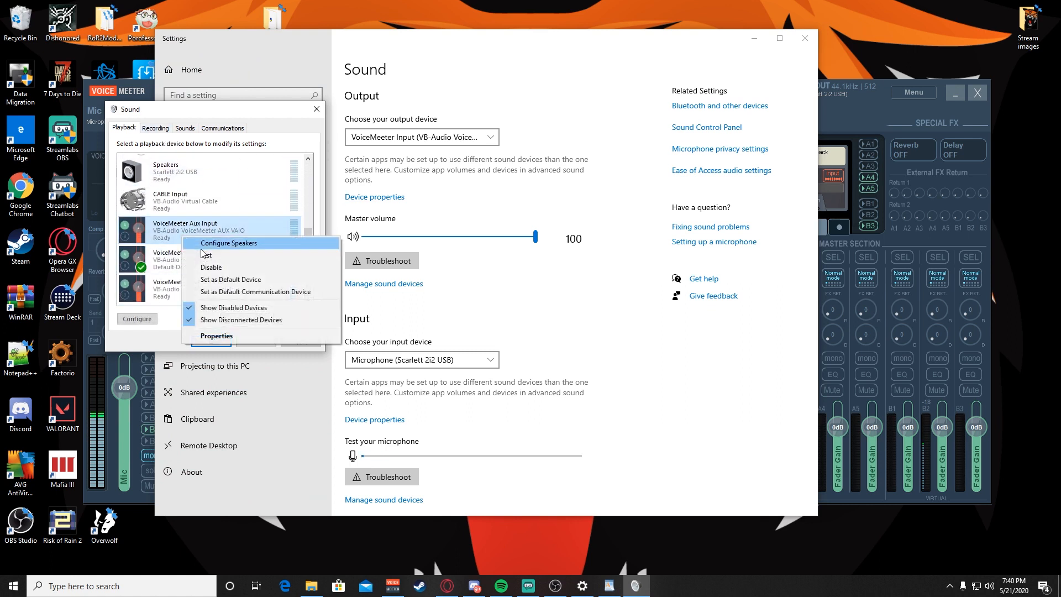
click(232, 293)
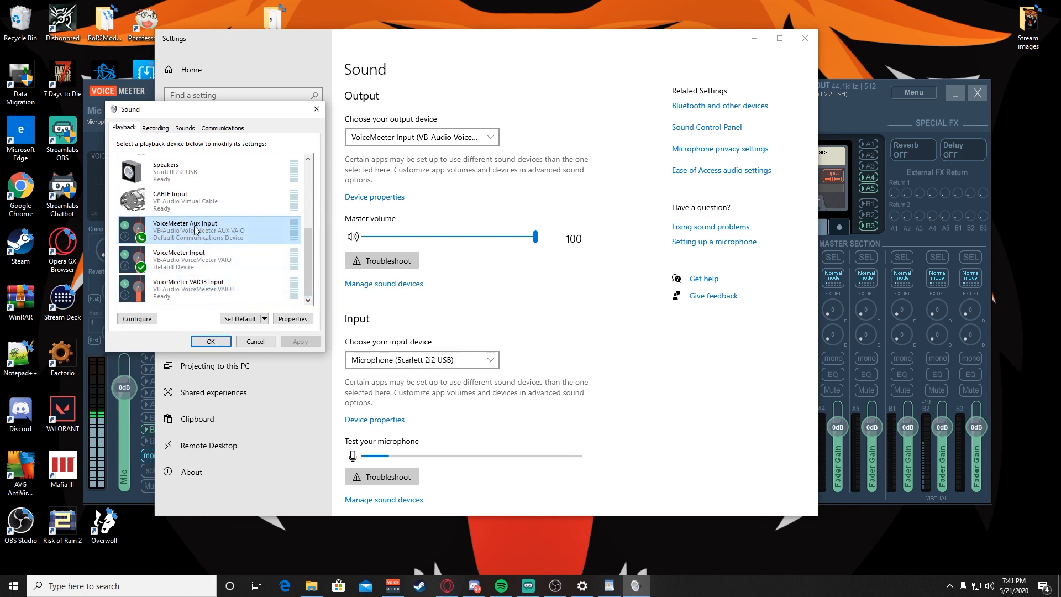
Check the default-device options of the VoiceMeeter Aux Input and VoiceMeeter Input playback devices.
right_click(165, 231)
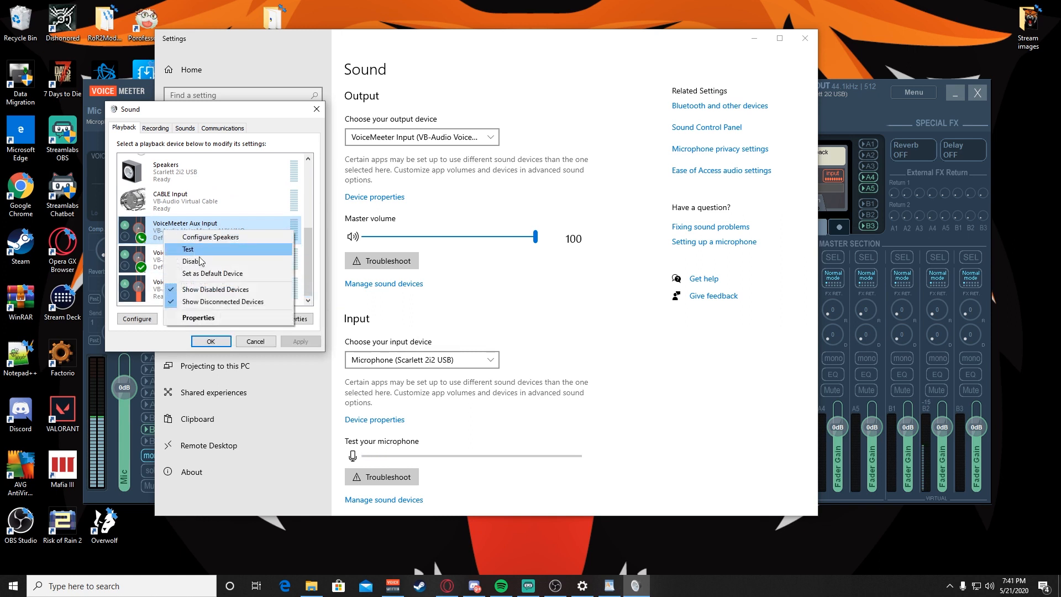
click(155, 241)
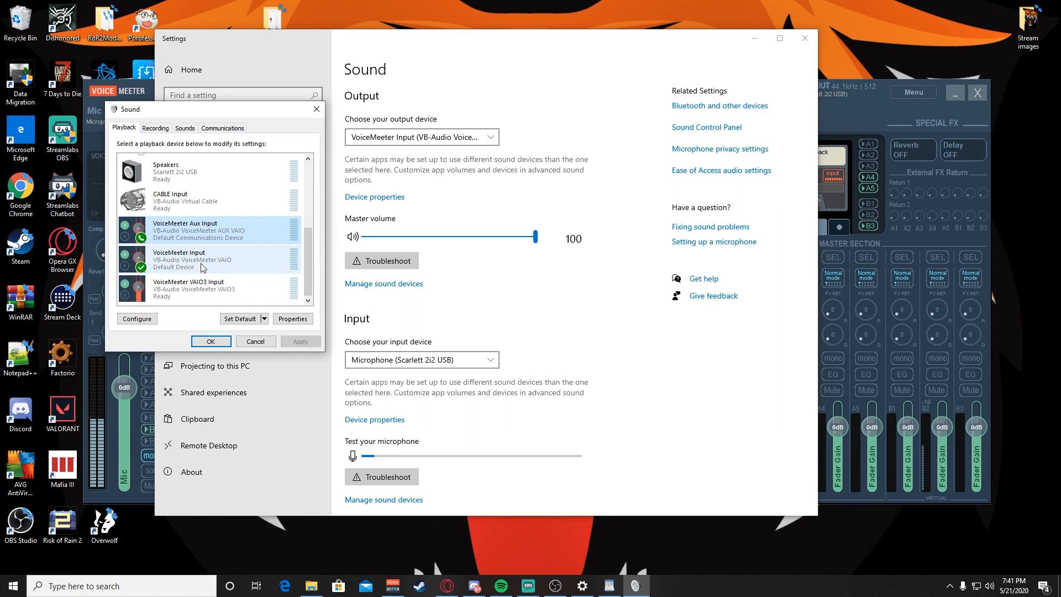
right_click(183, 264)
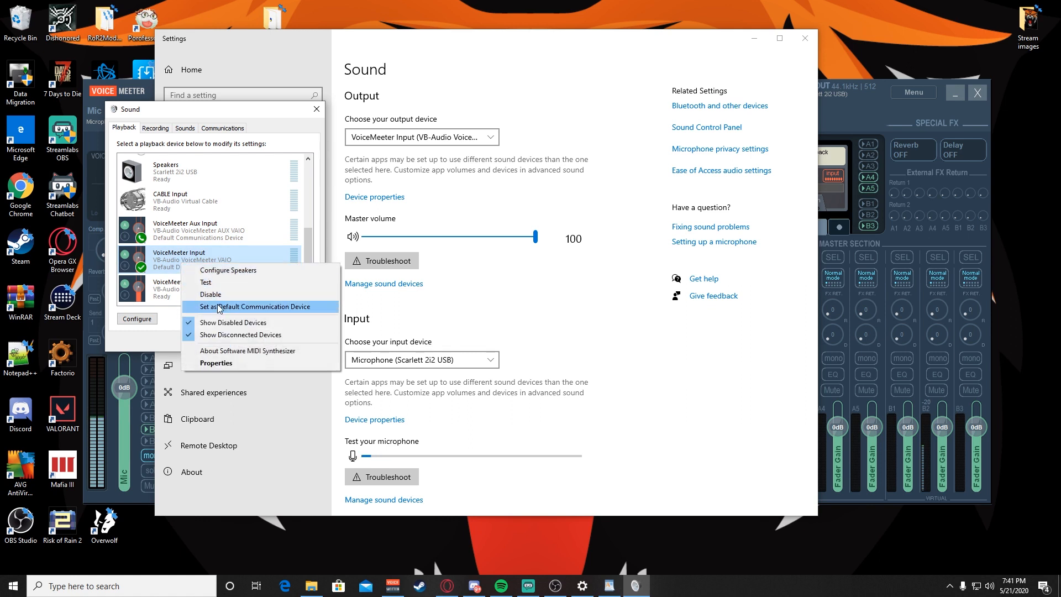
click(168, 271)
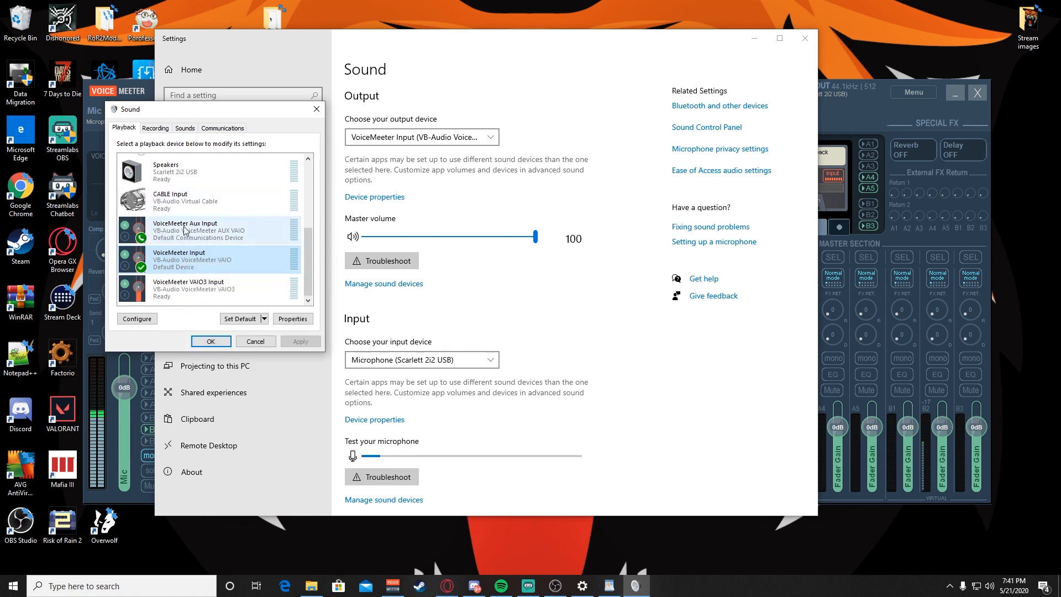
Check the Scarlett 2i2 USB microphone among the recording devices and accept the sound device settings.
click(158, 131)
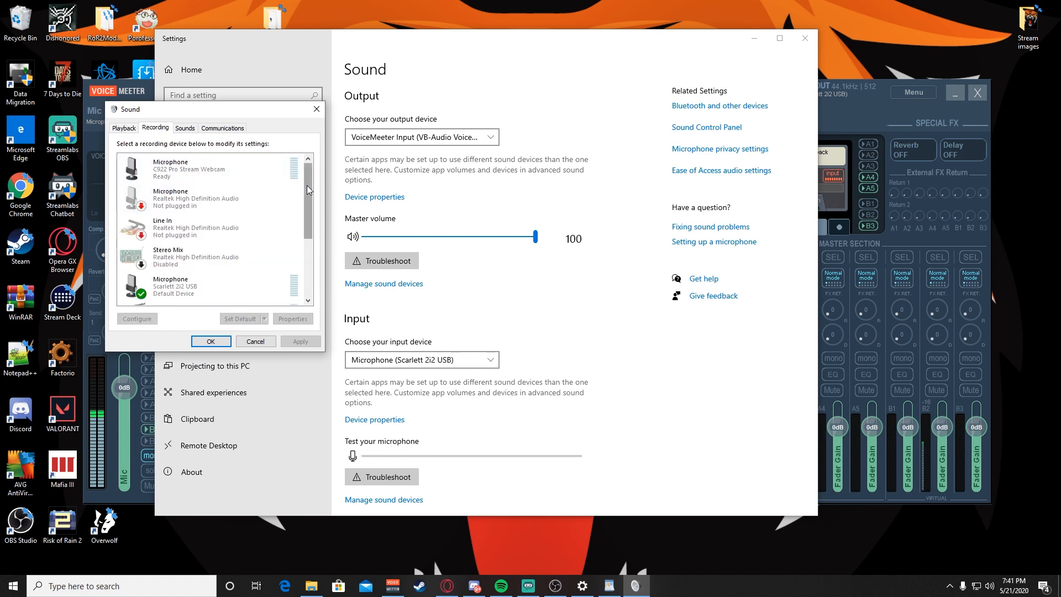
scroll(307, 184, down, 2)
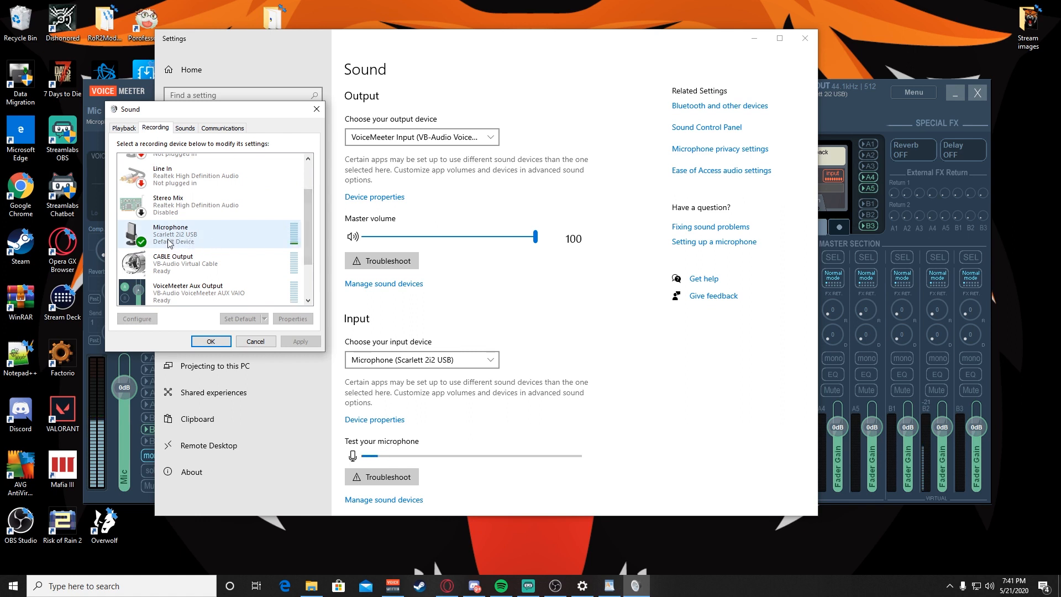
drag(308, 215, 307, 208)
click(243, 254)
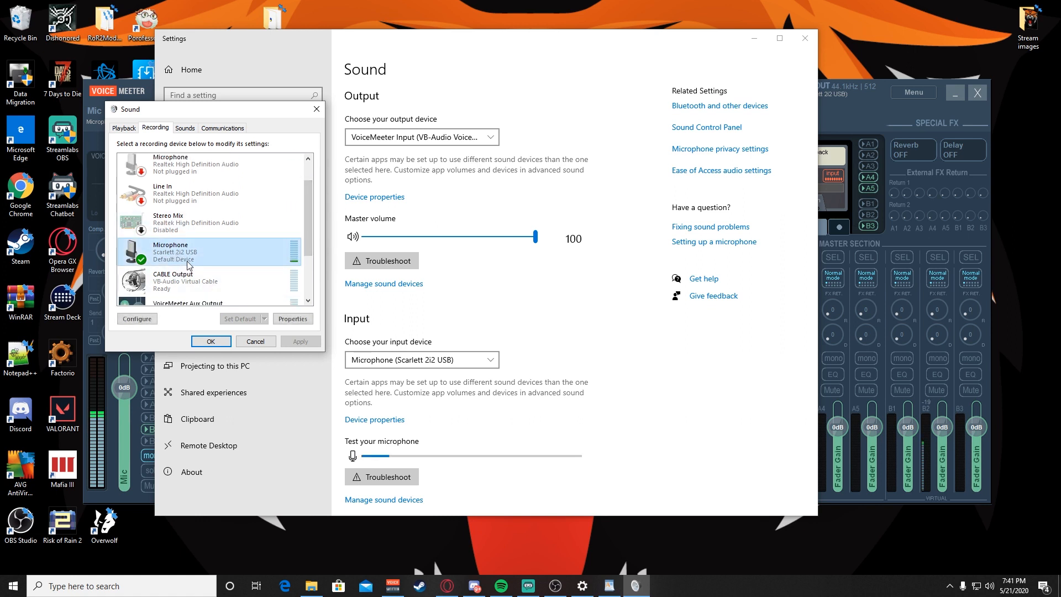
click(210, 341)
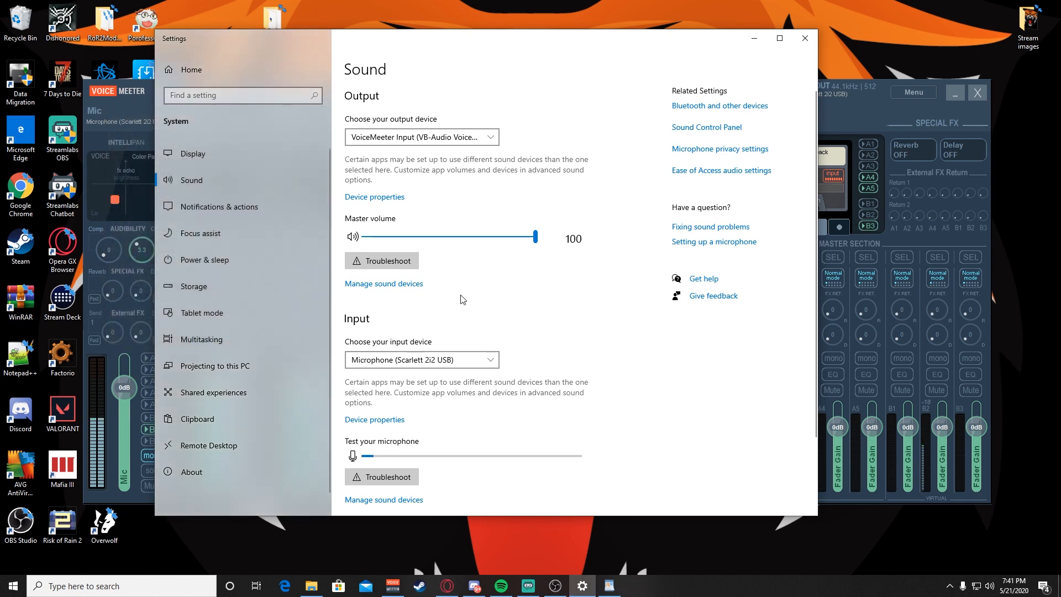
Open the app volume and device preferences from the advanced sound options.
scroll(459, 298, down, 2)
scroll(478, 327, up, 2)
scroll(424, 409, down, 2)
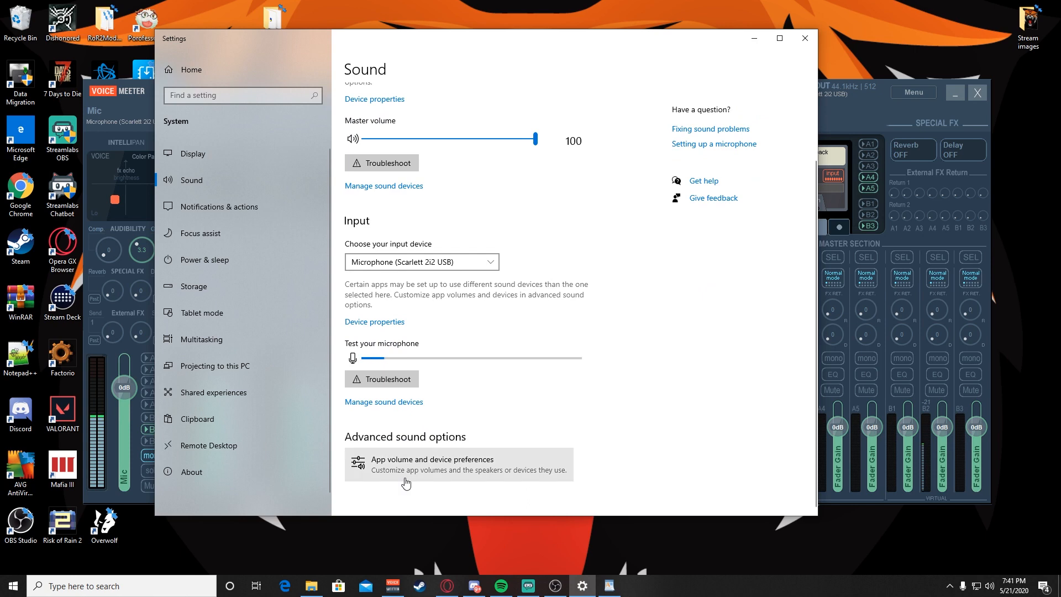
click(454, 467)
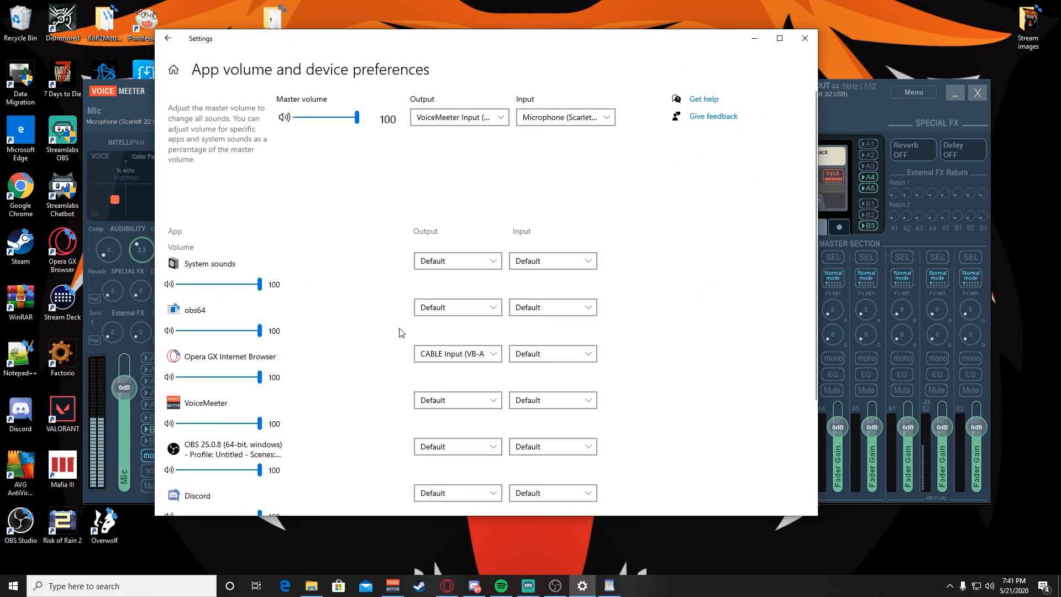
Set the Opera GX Internet Browser's output device to VoiceMeeter VAIO3 Input.
scroll(650, 283, down, 3)
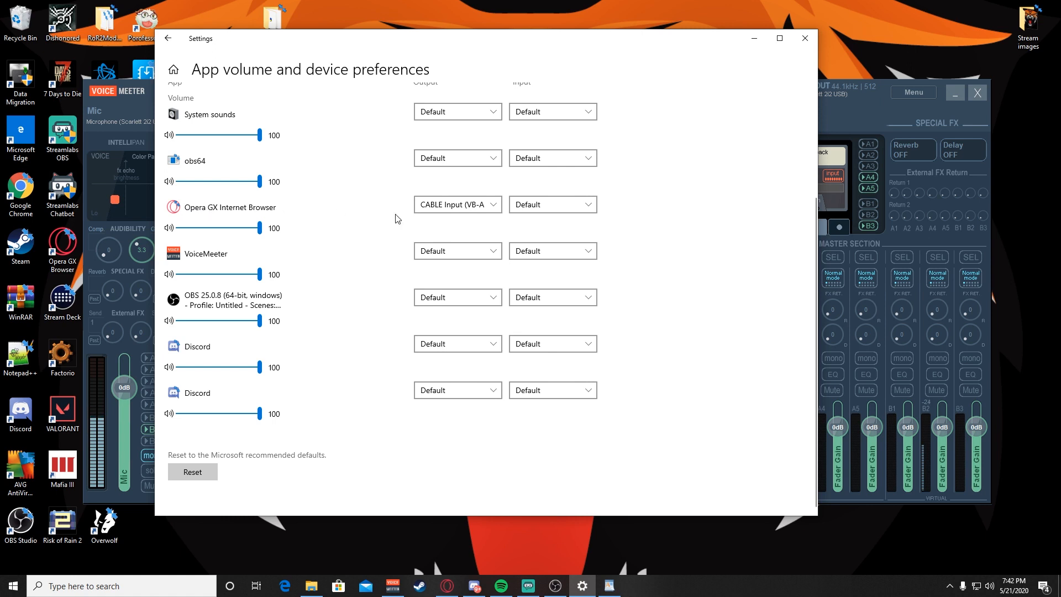
click(486, 209)
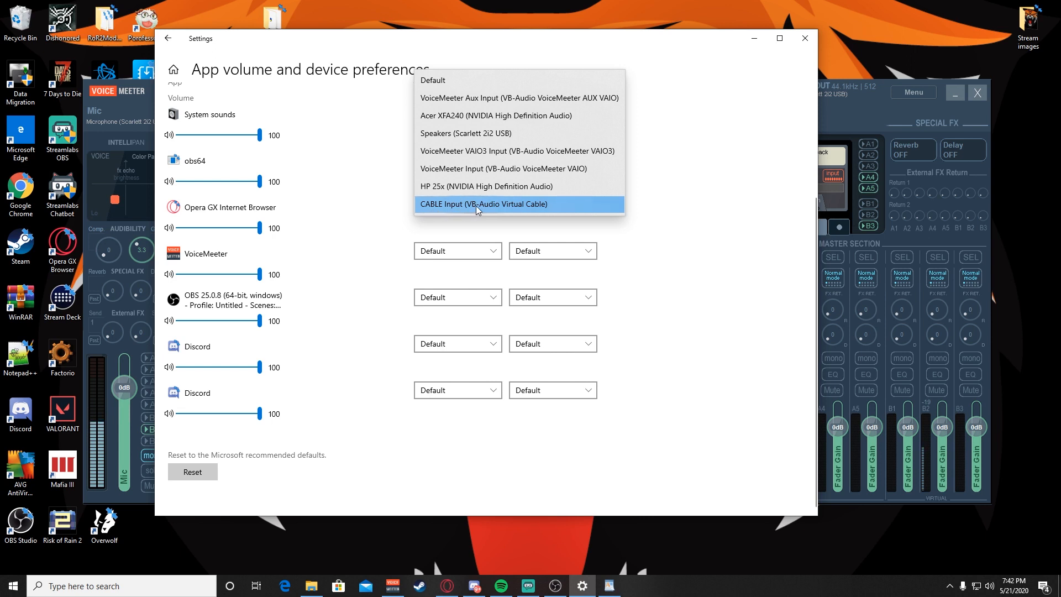
click(477, 225)
scroll(421, 207, up, 5)
scroll(457, 263, down, 1)
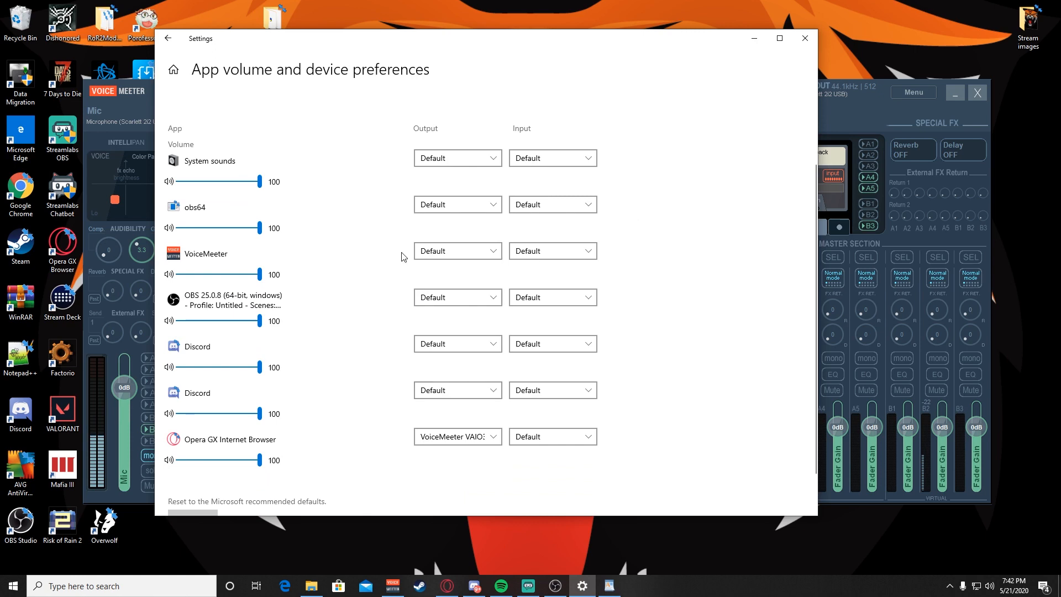
Set the Opera GX Internet Browser's output device to CABLE Input (VB-Audio Virtual Cable).
scroll(414, 243, up, 3)
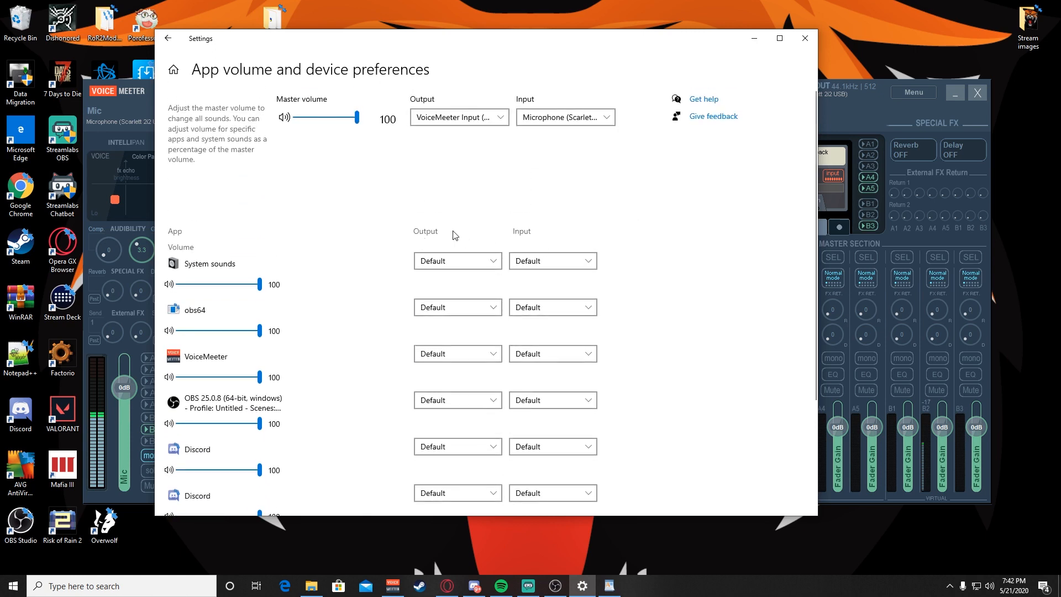
scroll(452, 232, down, 5)
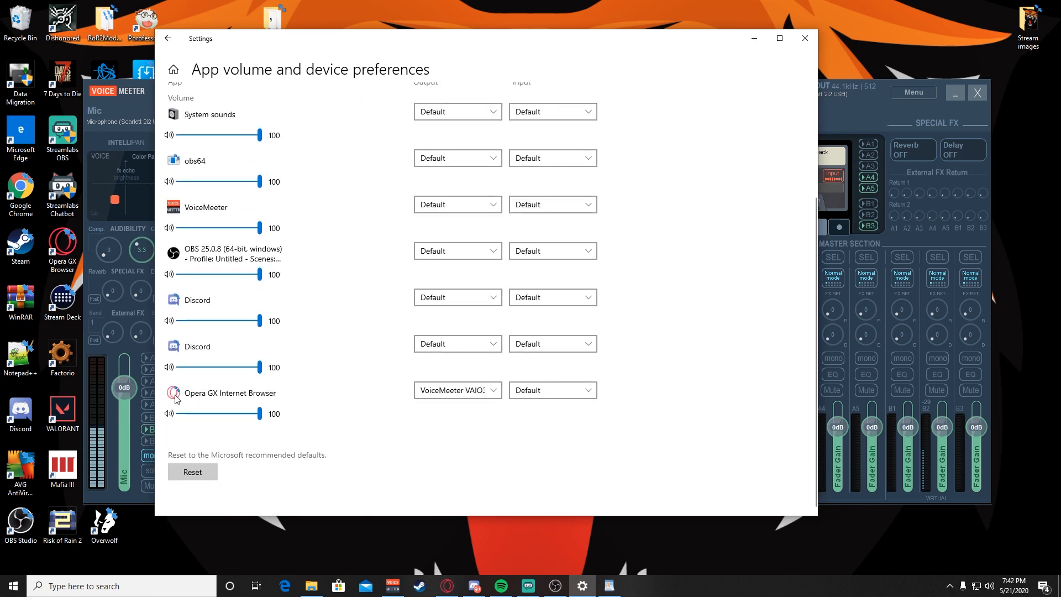
click(453, 392)
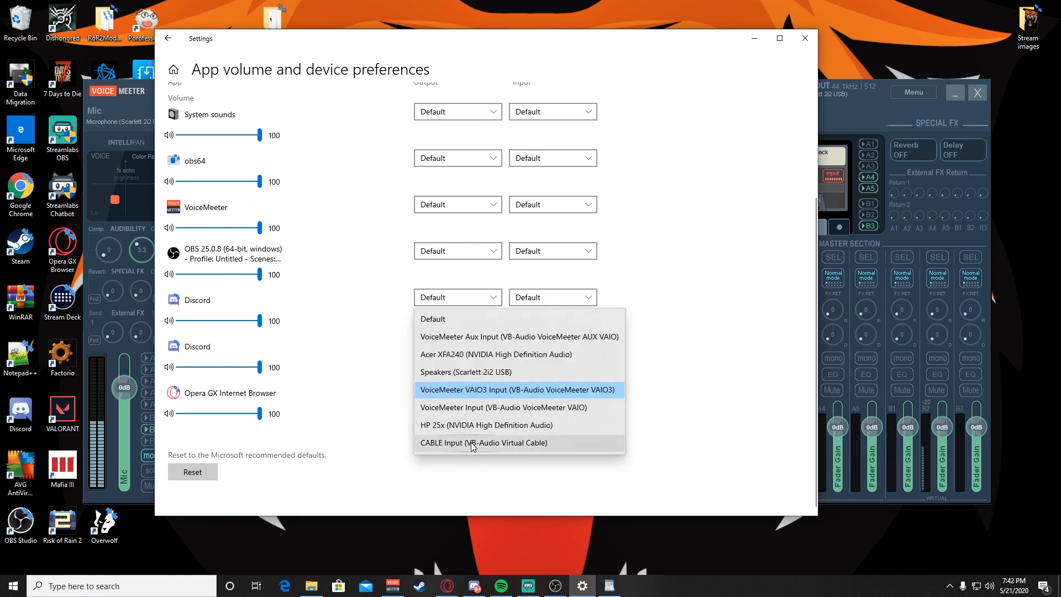
click(500, 443)
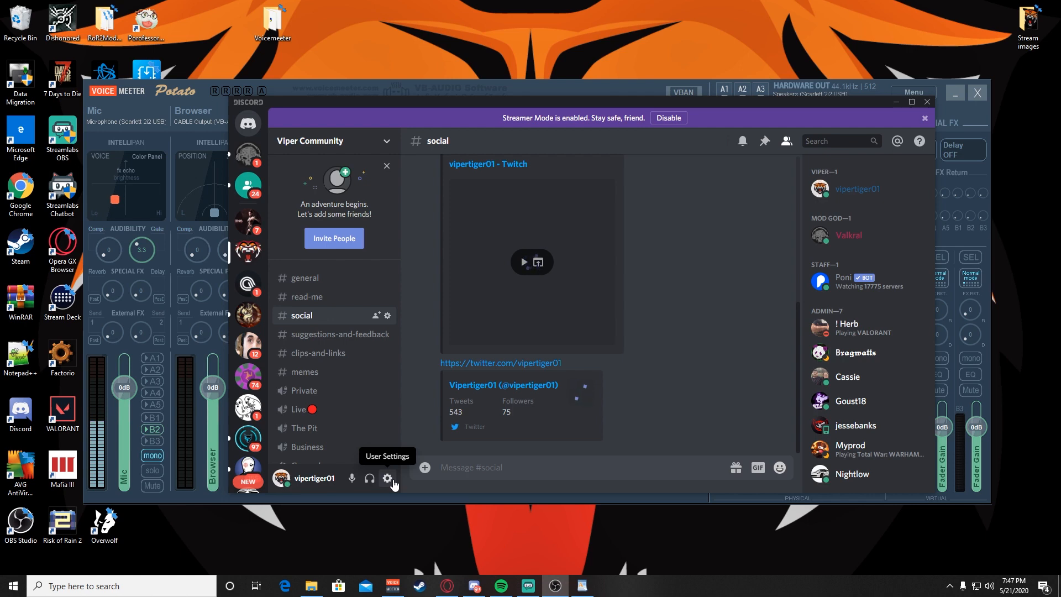
Check the input and output devices in Discord's Voice & Video settings and close the settings.
click(388, 479)
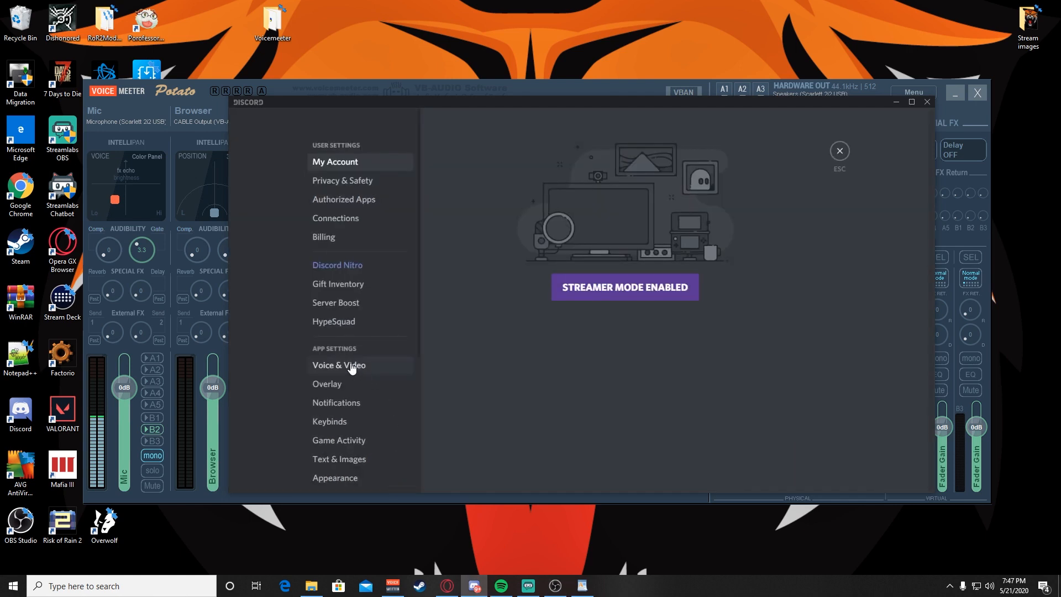
click(840, 151)
click(387, 476)
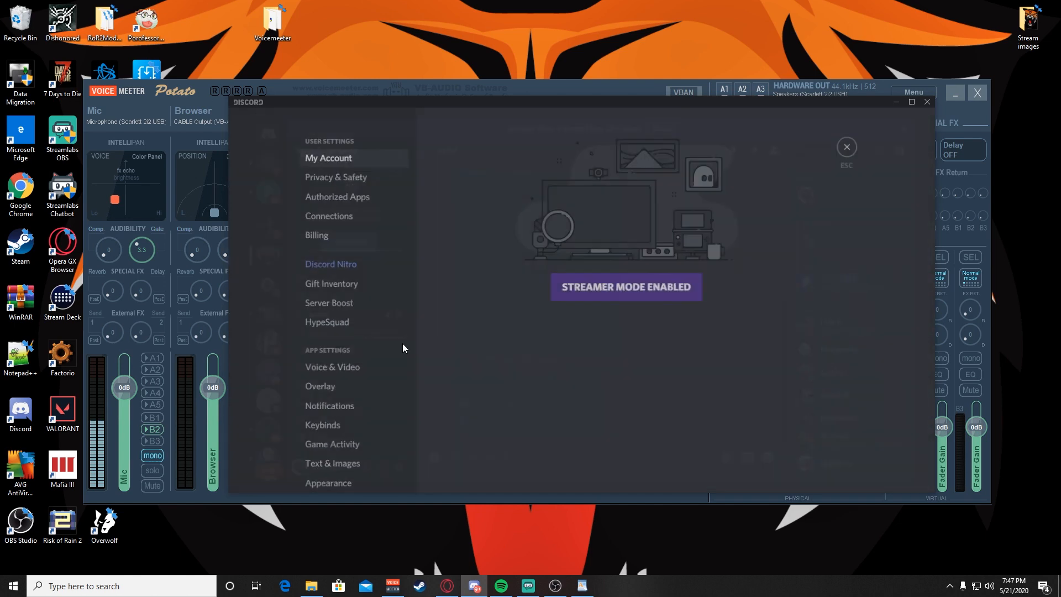
click(344, 369)
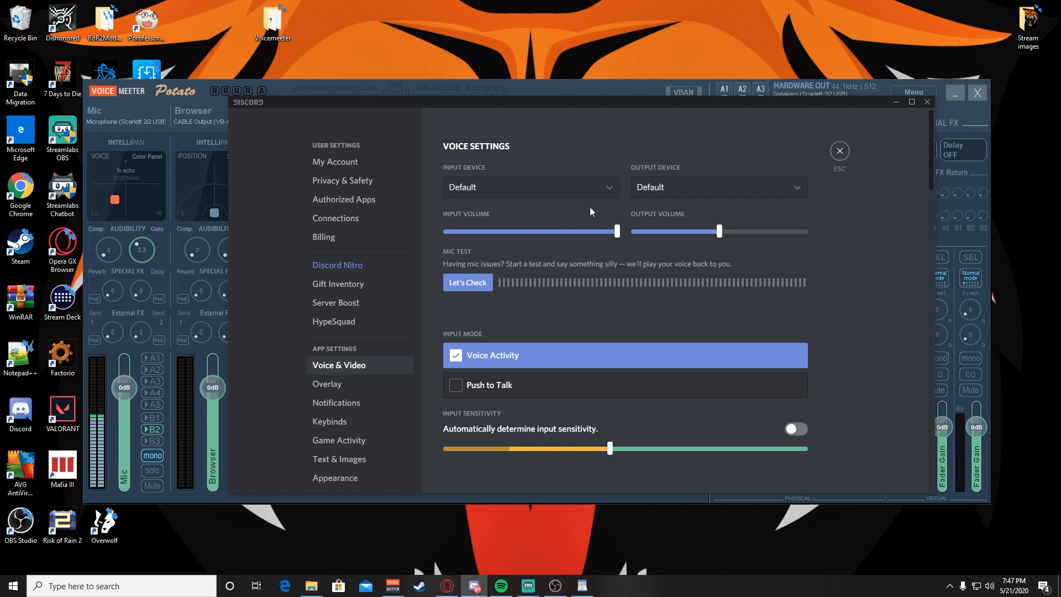
click(841, 153)
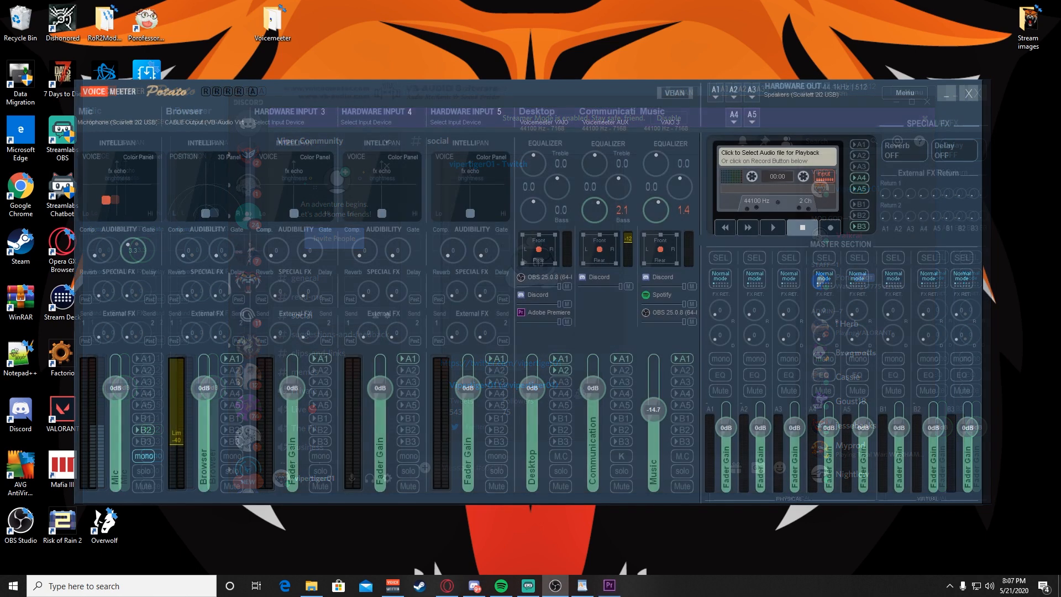
In VoiceMeeter, remove the limiter from the Browser strip and try toggling output routing on the Mic, Browser and Desktop strips.
drag(172, 453, 197, 338)
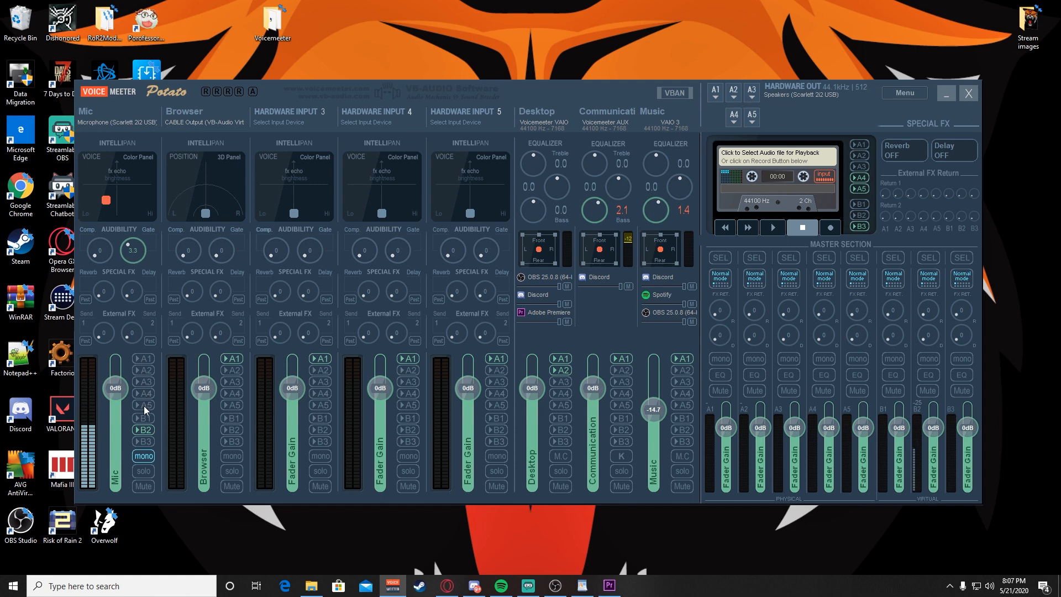
click(140, 360)
click(140, 359)
click(232, 371)
click(232, 371)
click(564, 370)
With Spotify playing, lower the Music strip's fader to -60.0 dB and bring it back up to about -14.3 dB.
click(501, 585)
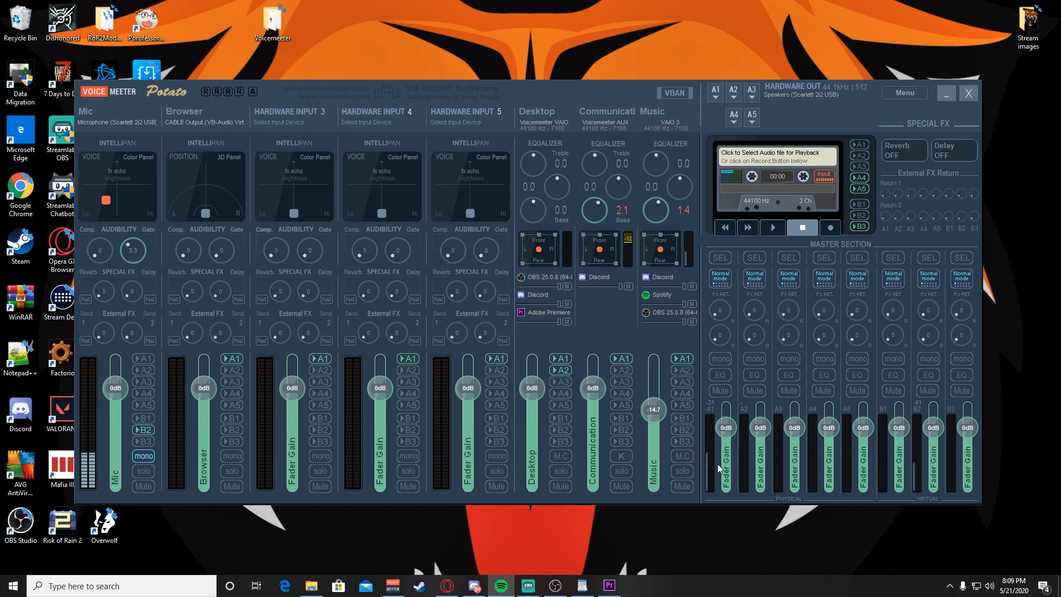
drag(650, 406, 650, 476)
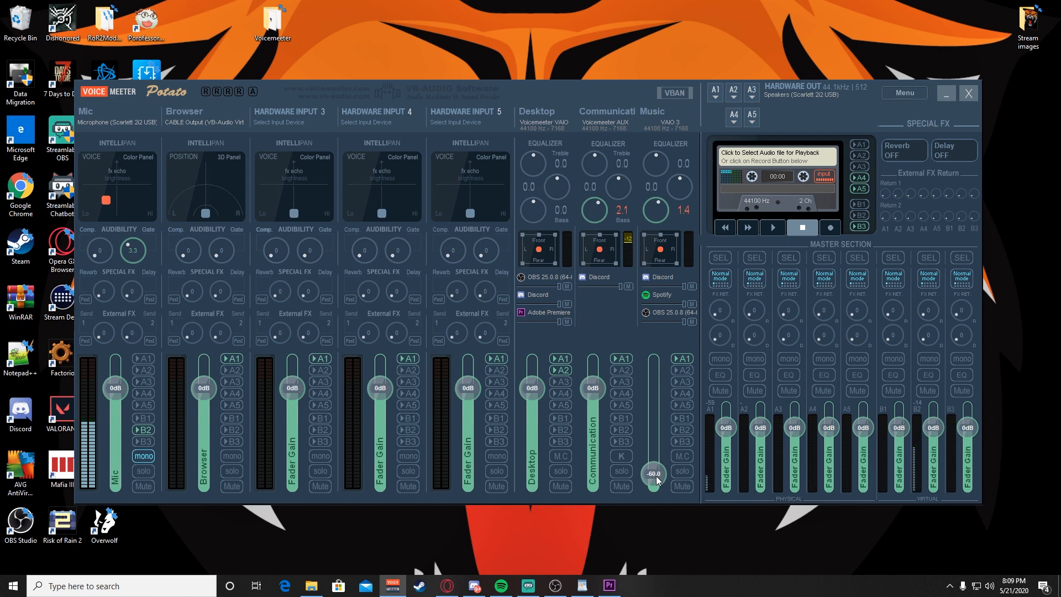
drag(658, 480, 652, 409)
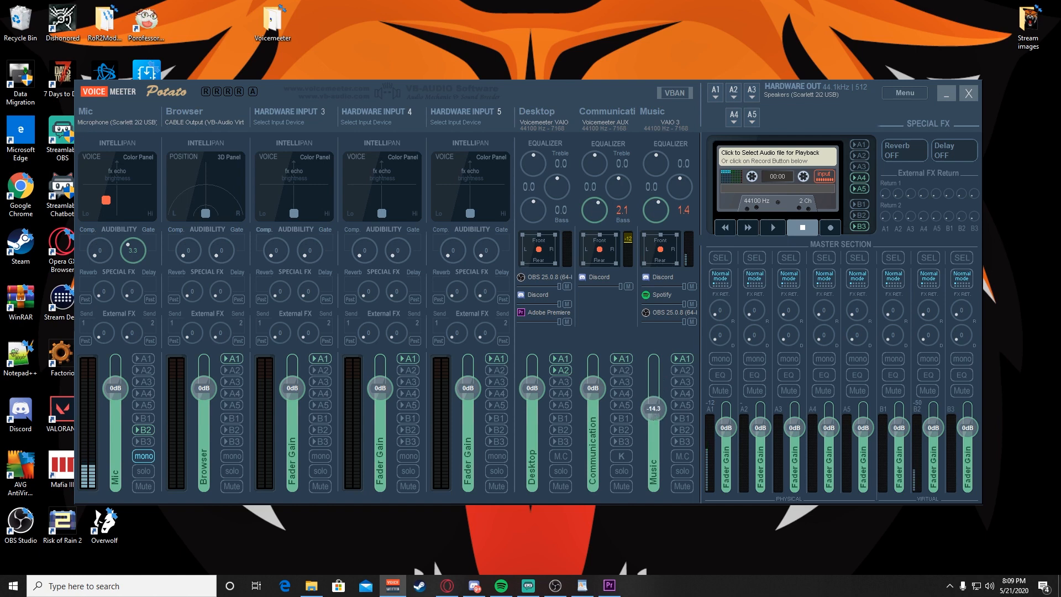
Switch to Streamlabs OBS and expand the Audio folder to view its audio sources.
key(alt+Tab)
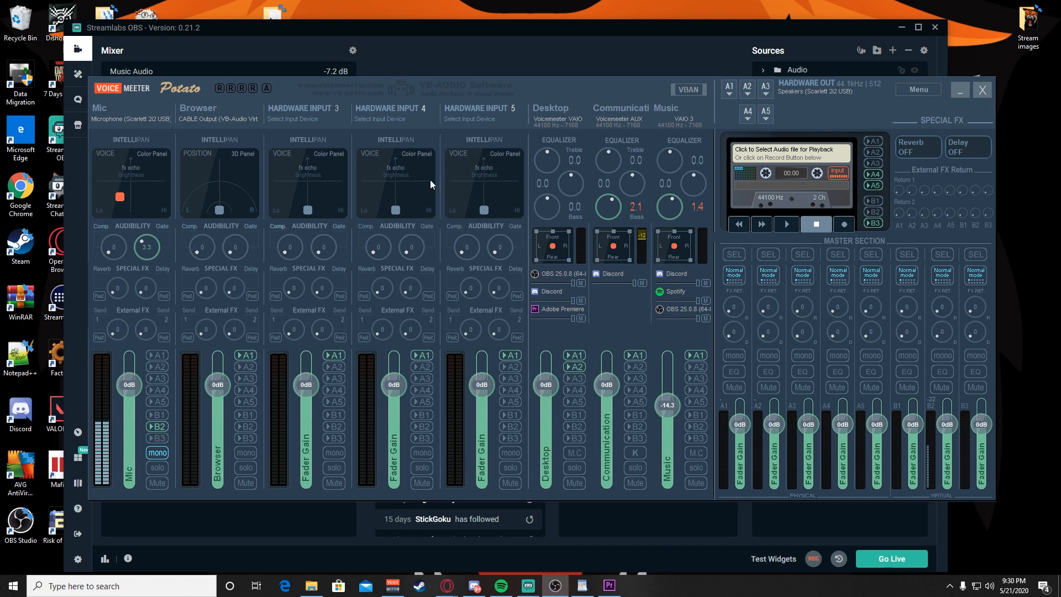
click(464, 57)
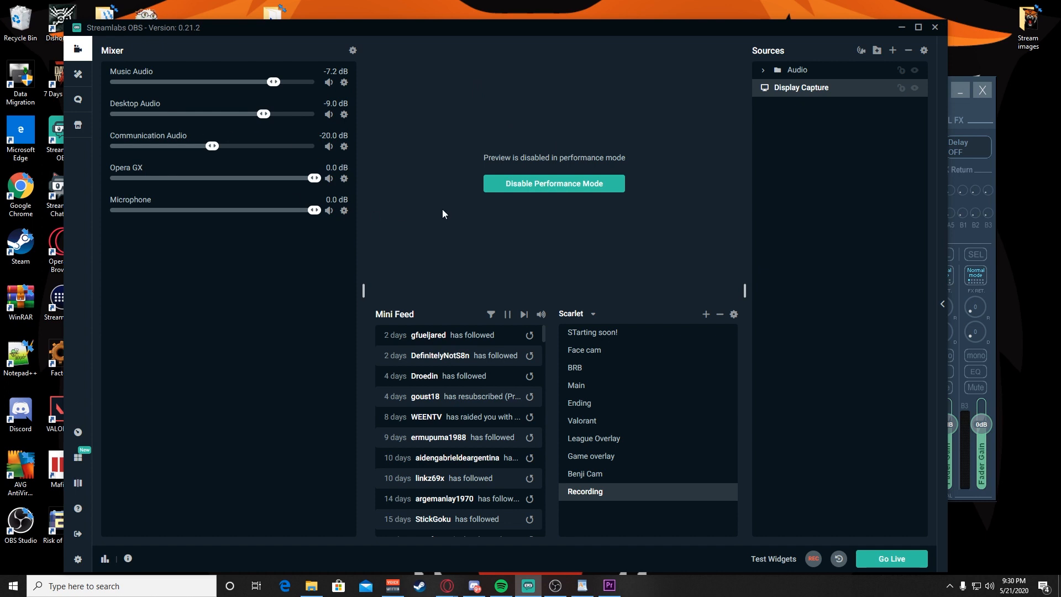
click(773, 75)
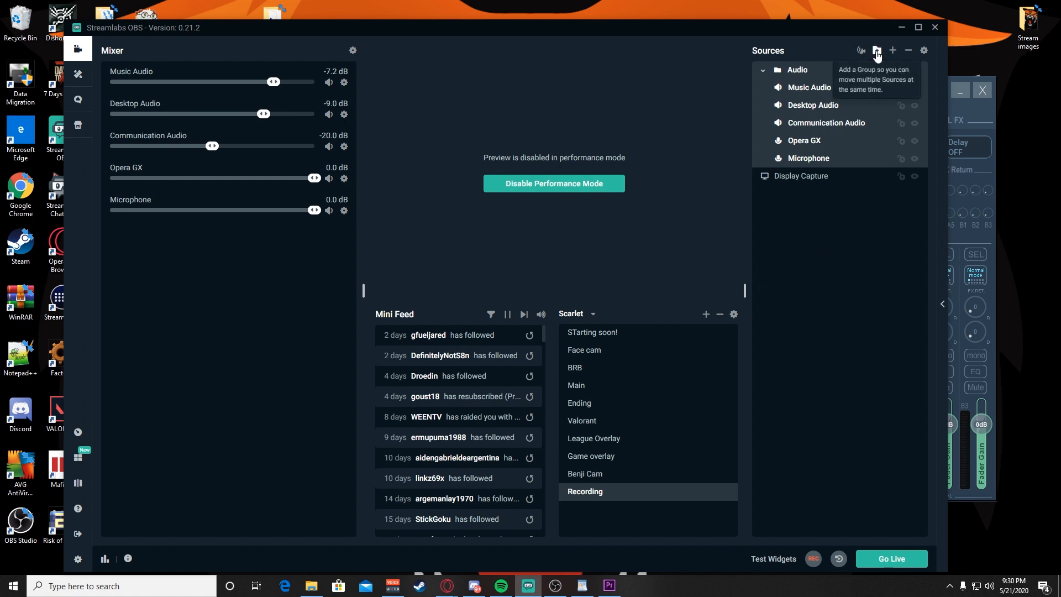
Add a source group named New Folder, move it below Display Capture and expand it.
click(877, 51)
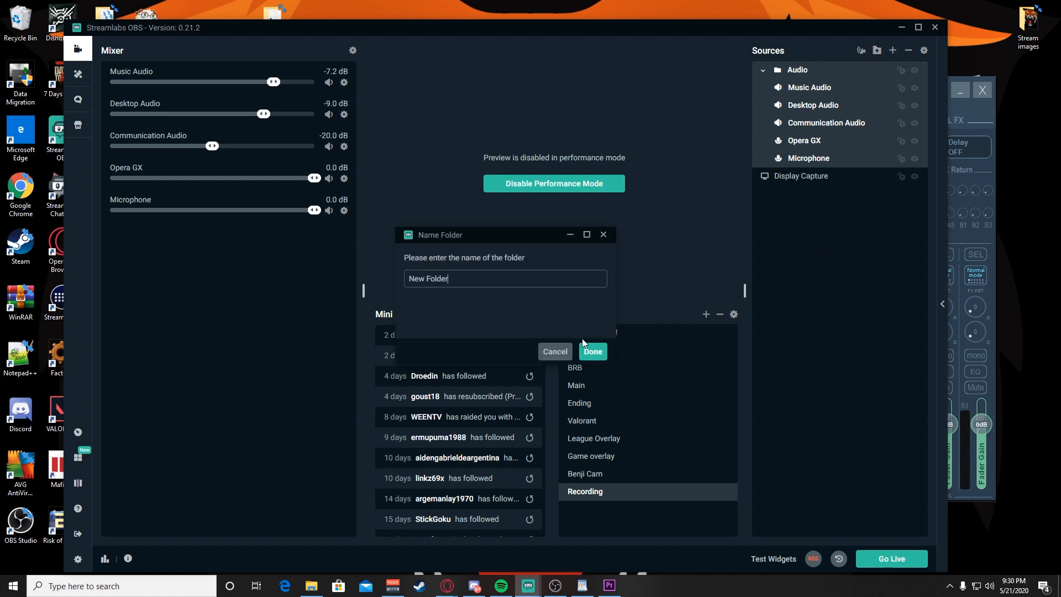
click(600, 355)
drag(801, 70, 820, 198)
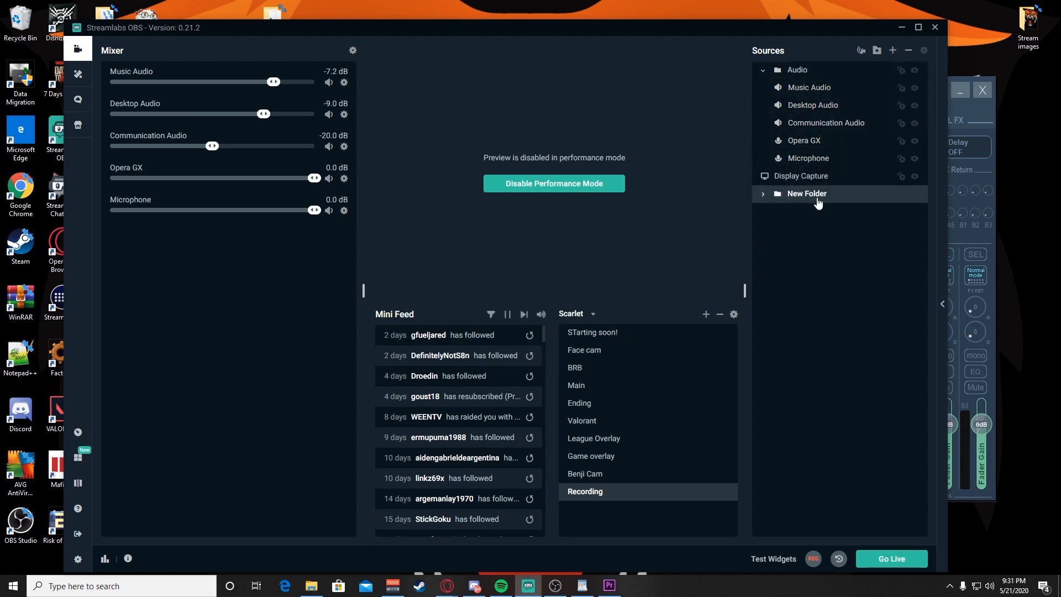
click(764, 194)
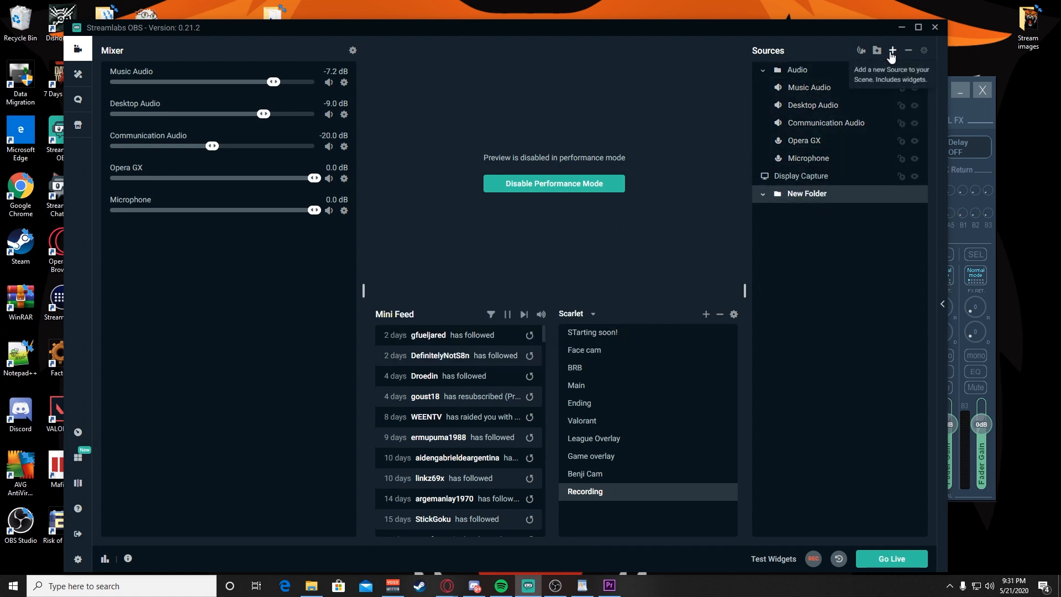
Add a new Audio Input Capture source named "mic" to the Recording scene.
click(892, 51)
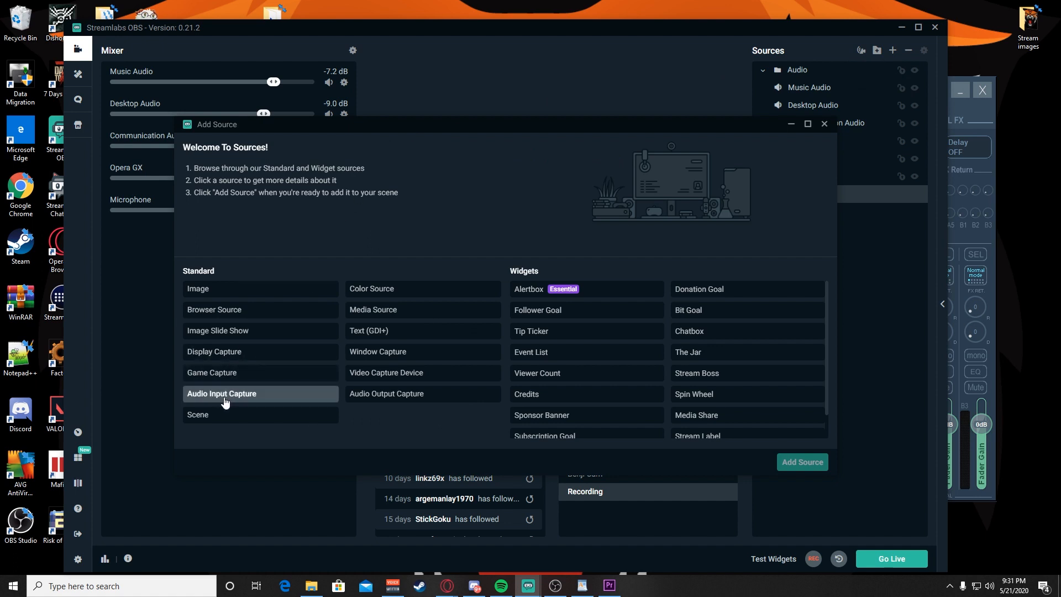
click(226, 396)
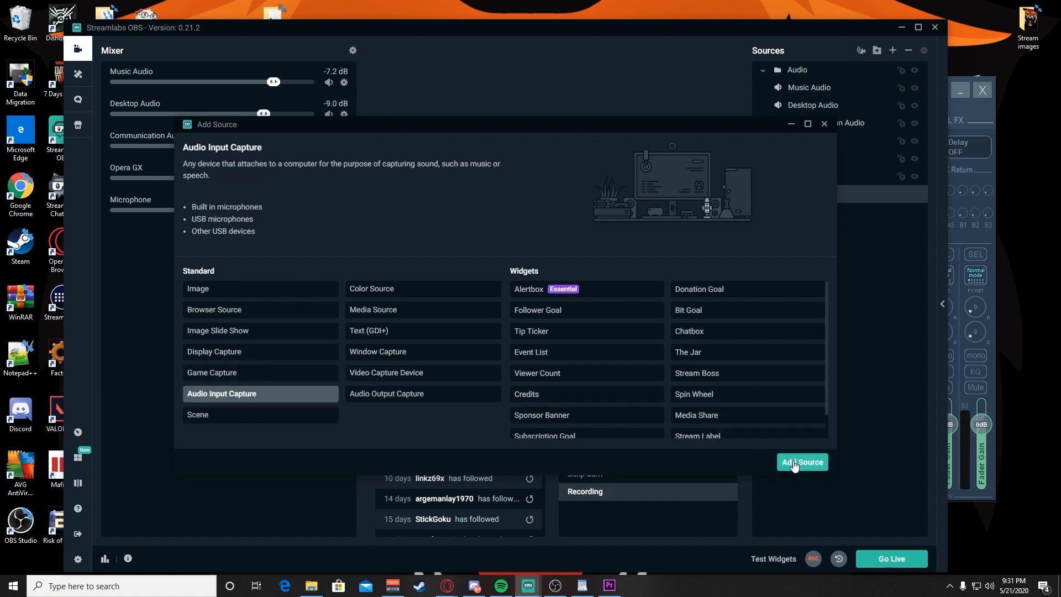
click(795, 466)
click(453, 371)
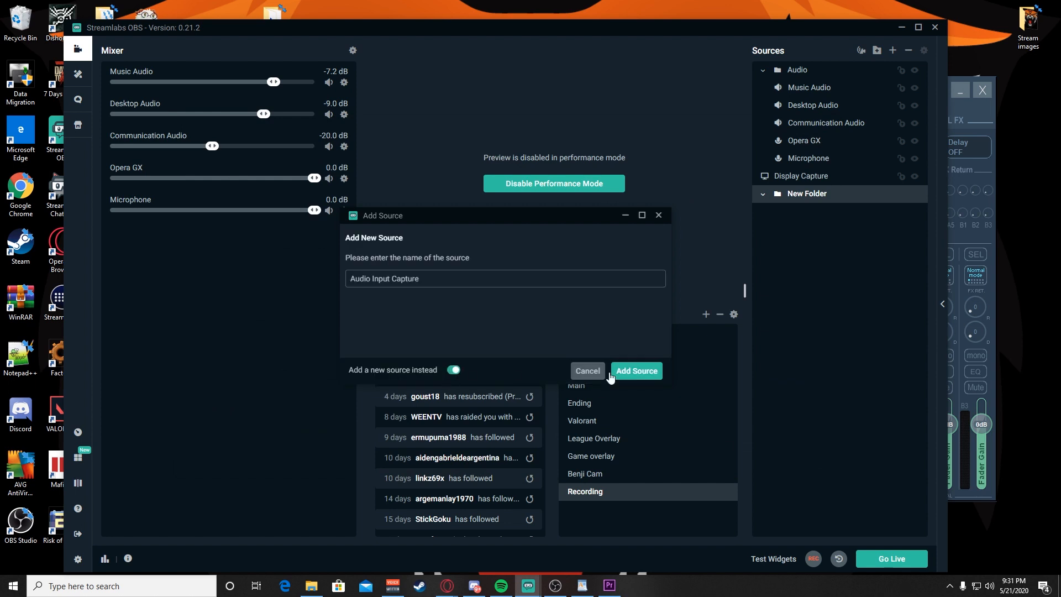
key(ctrl+a)
text(mic)
click(636, 373)
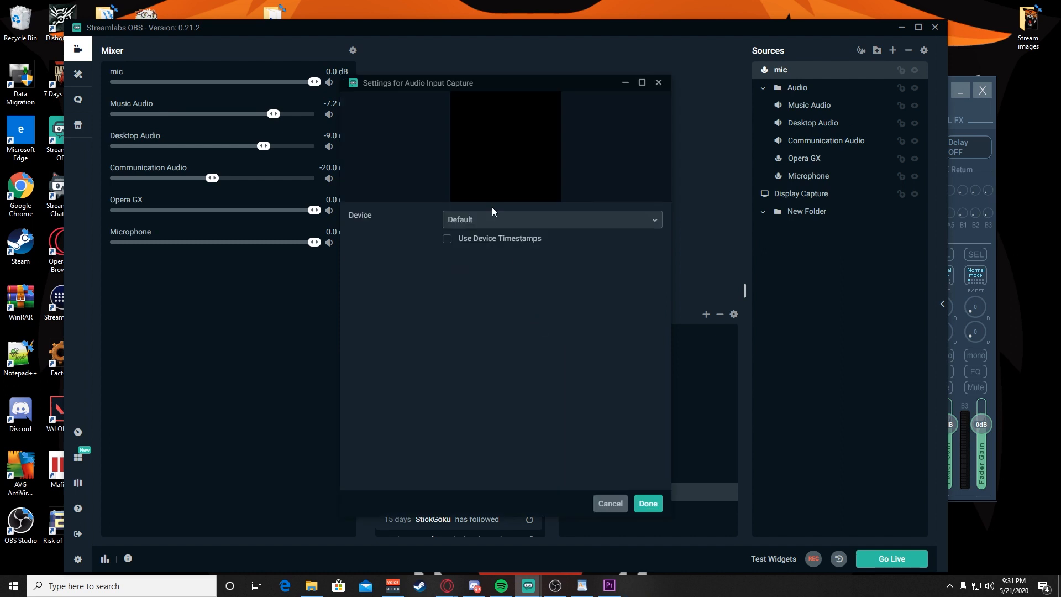
Set the mic source's device to Microphone (Scarlett 2i2 USB) and move the source into New Folder.
click(496, 224)
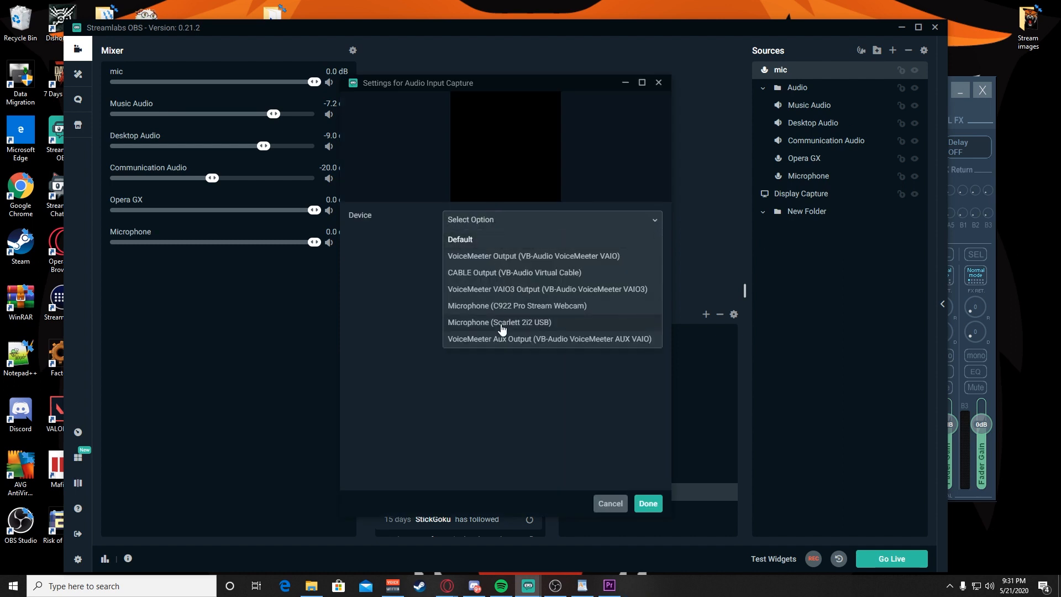
click(501, 328)
click(646, 504)
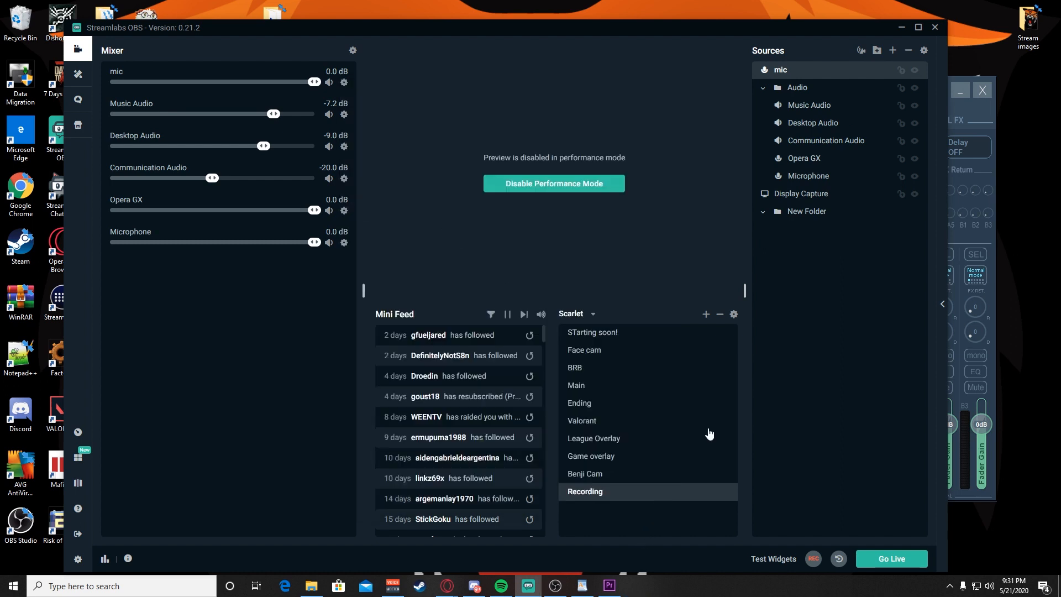
drag(796, 68, 799, 223)
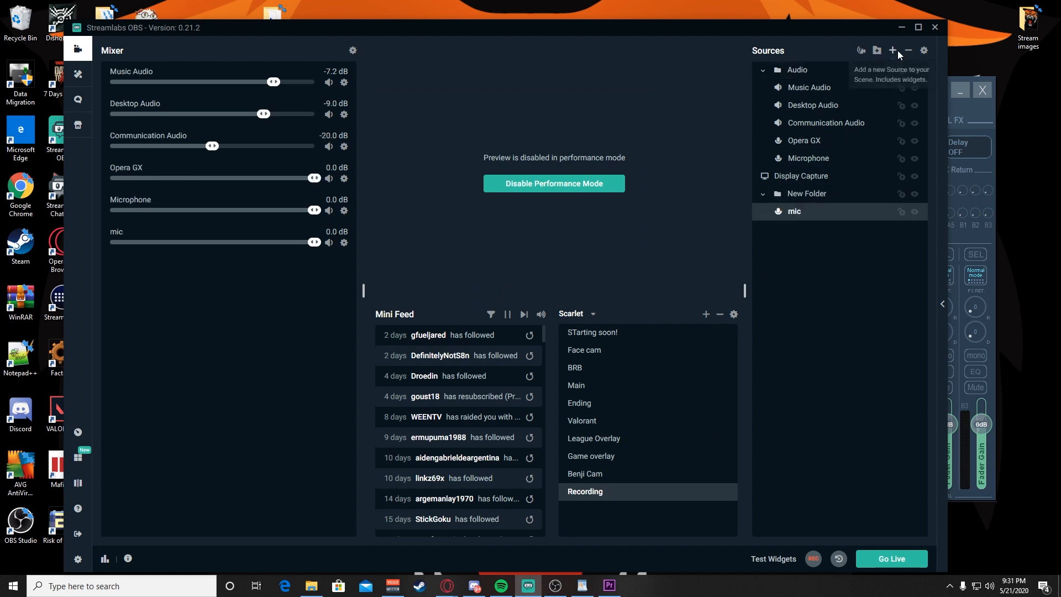
Add another new Audio Input Capture source named "Web" to the Recording scene.
click(894, 51)
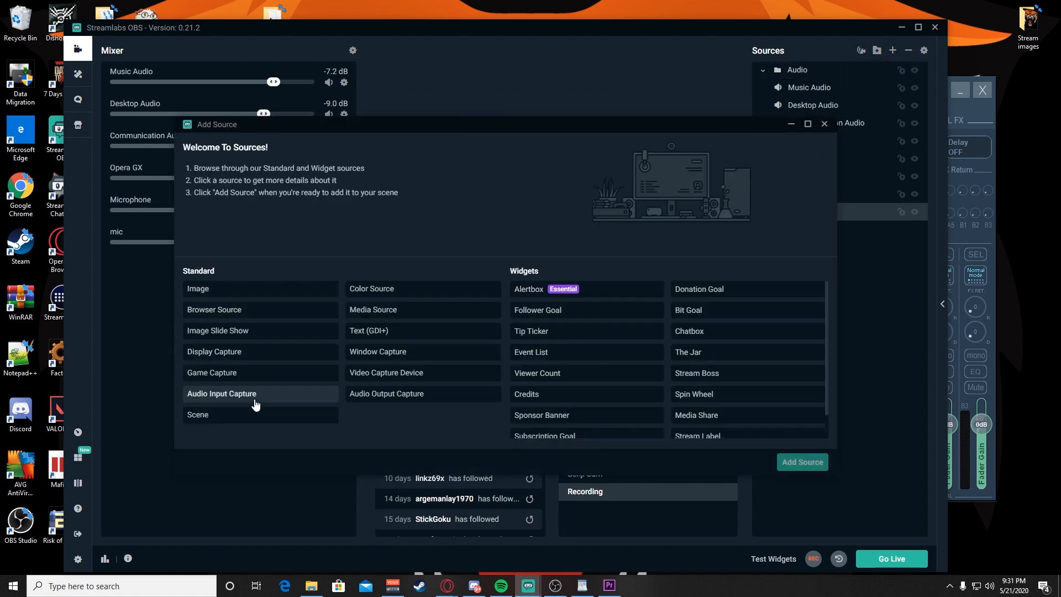
click(263, 399)
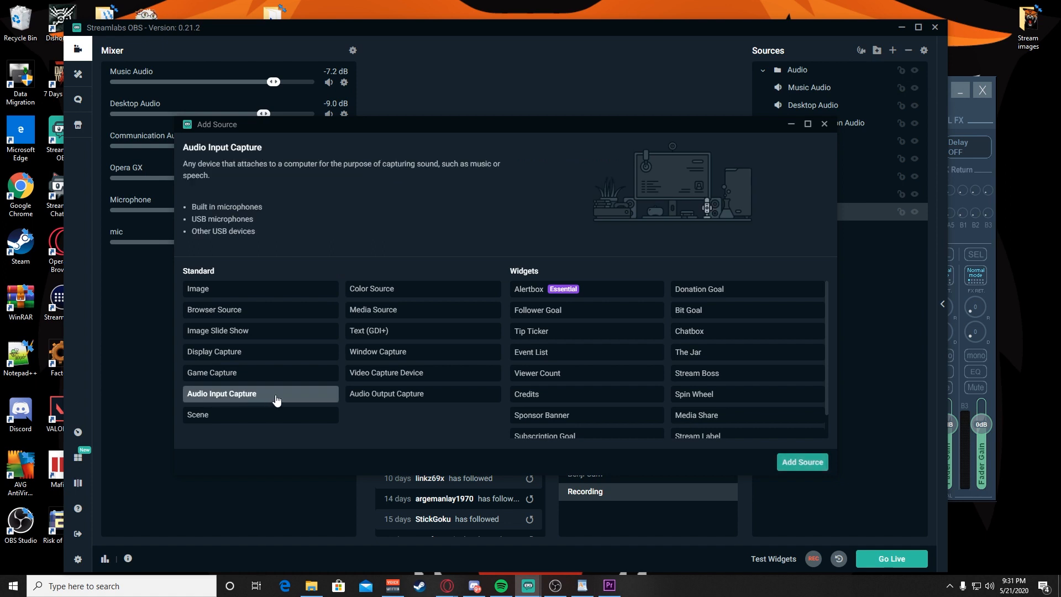
click(801, 463)
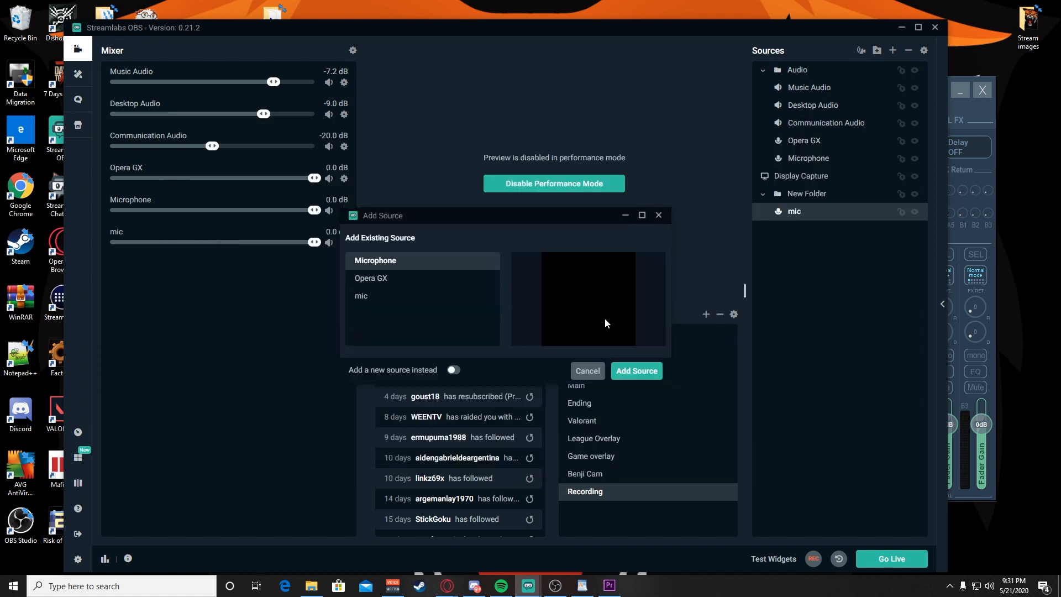
click(454, 370)
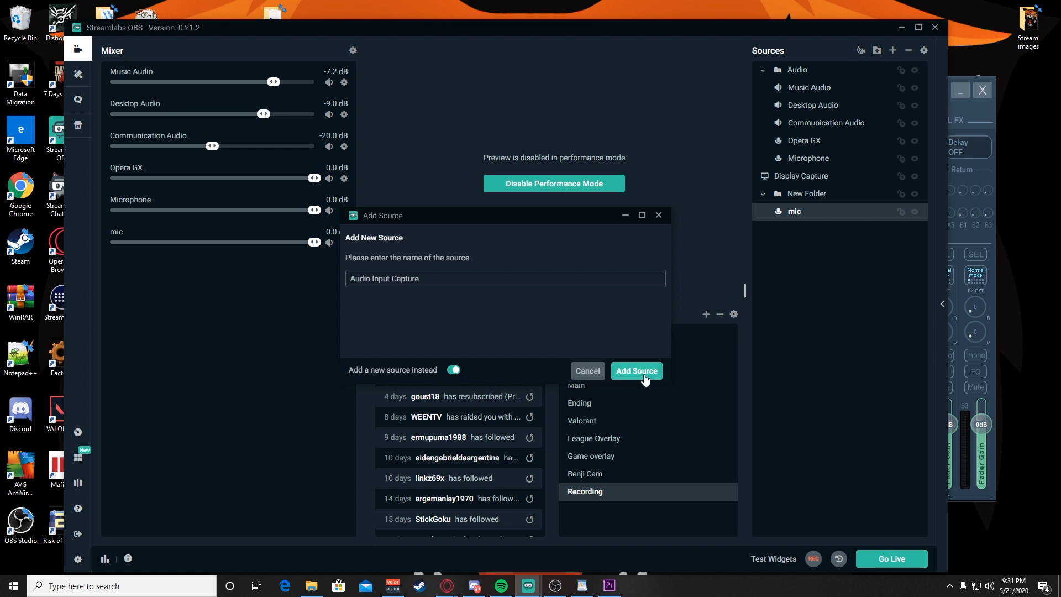
drag(458, 280, 341, 290)
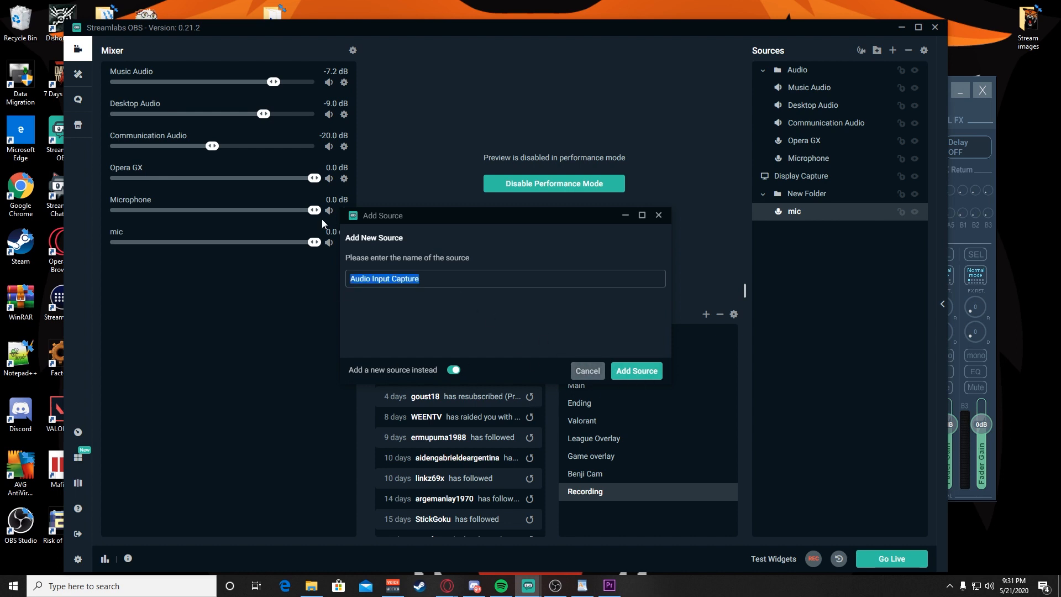
text(Web)
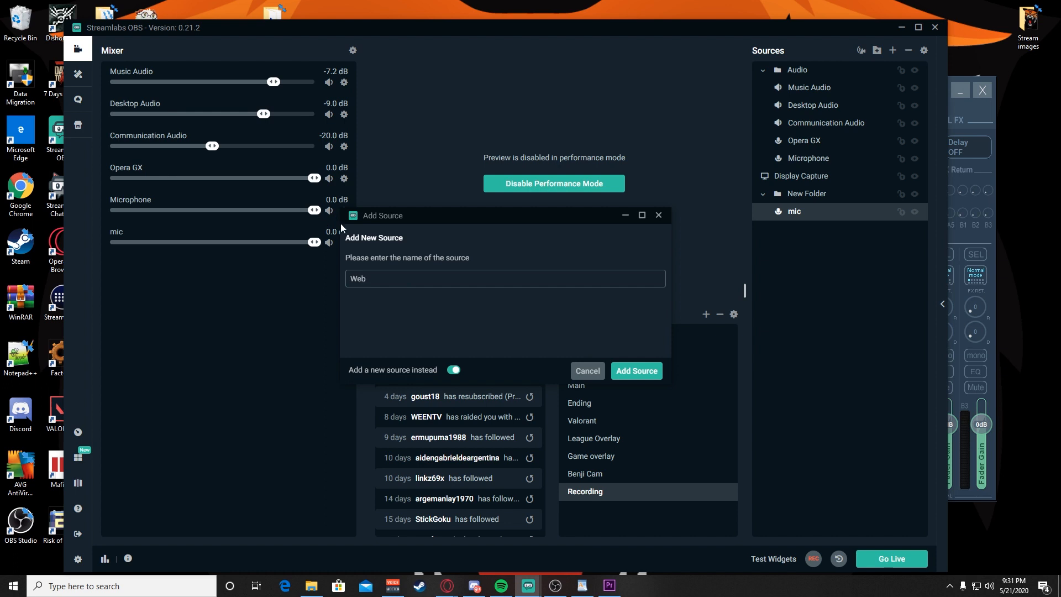
click(647, 377)
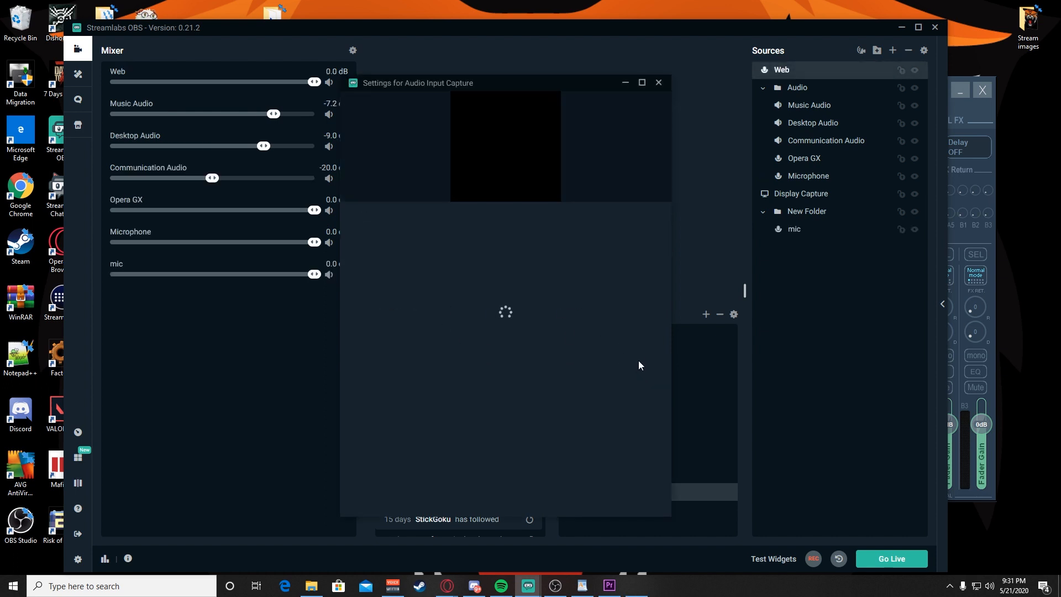
Set the Web source's device to CABLE Output (VB-Audio Virtual Cable) and move the source into New Folder below mic.
click(541, 221)
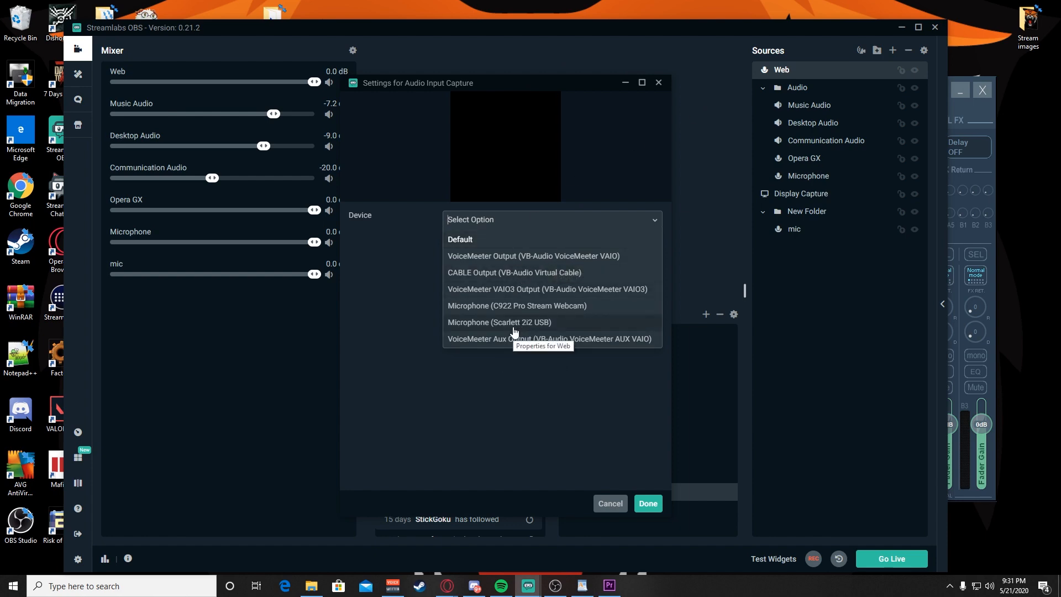
click(976, 119)
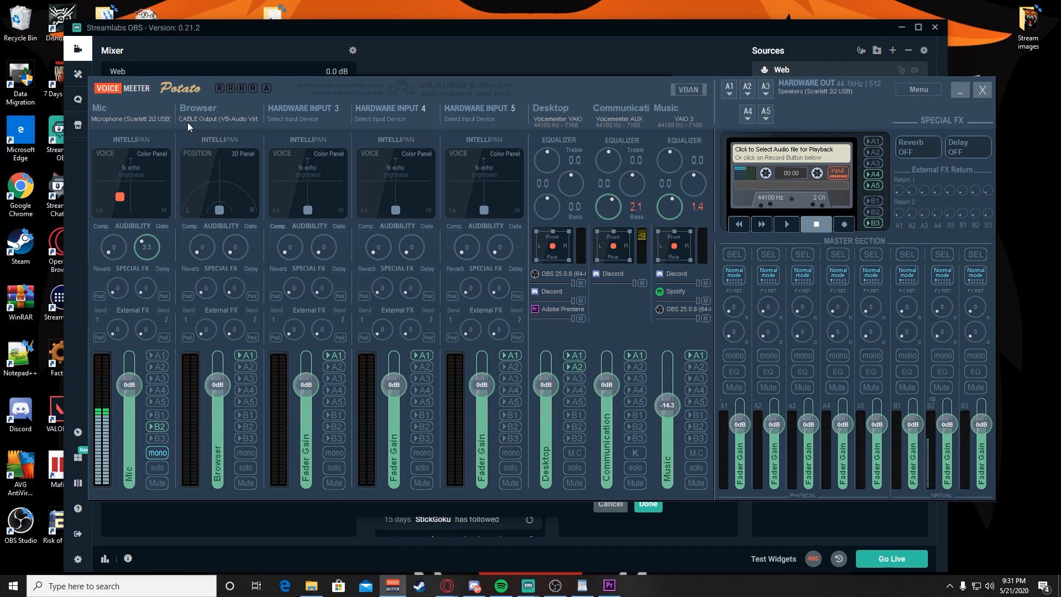
click(563, 514)
click(542, 221)
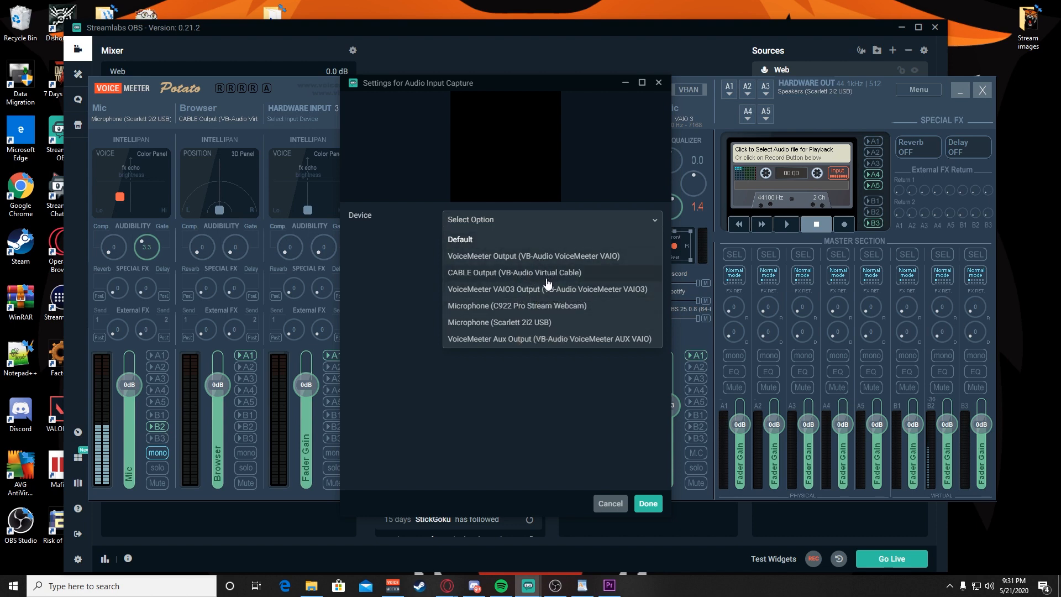
click(546, 273)
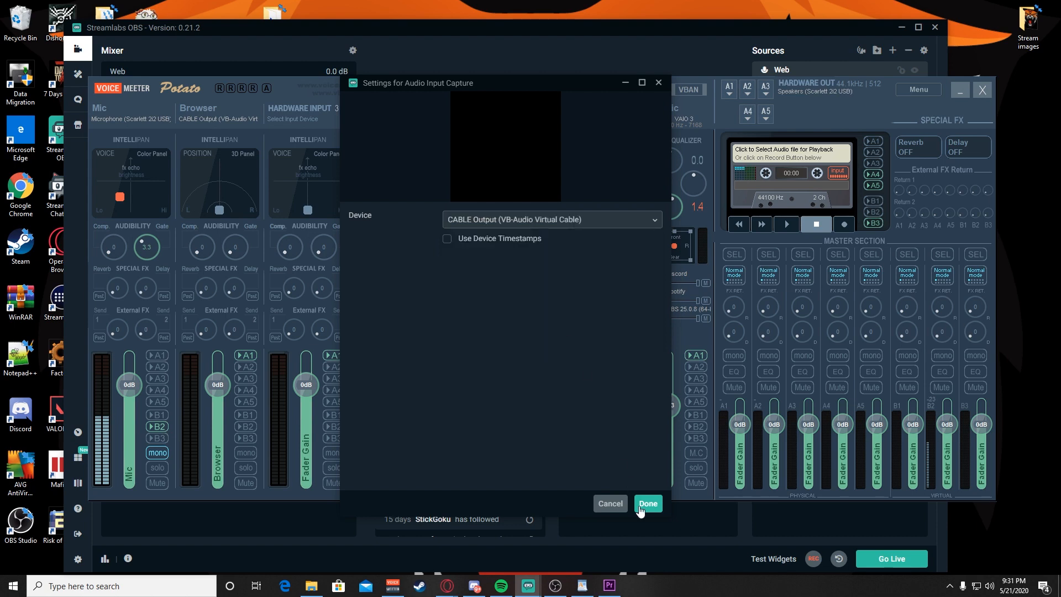
click(647, 504)
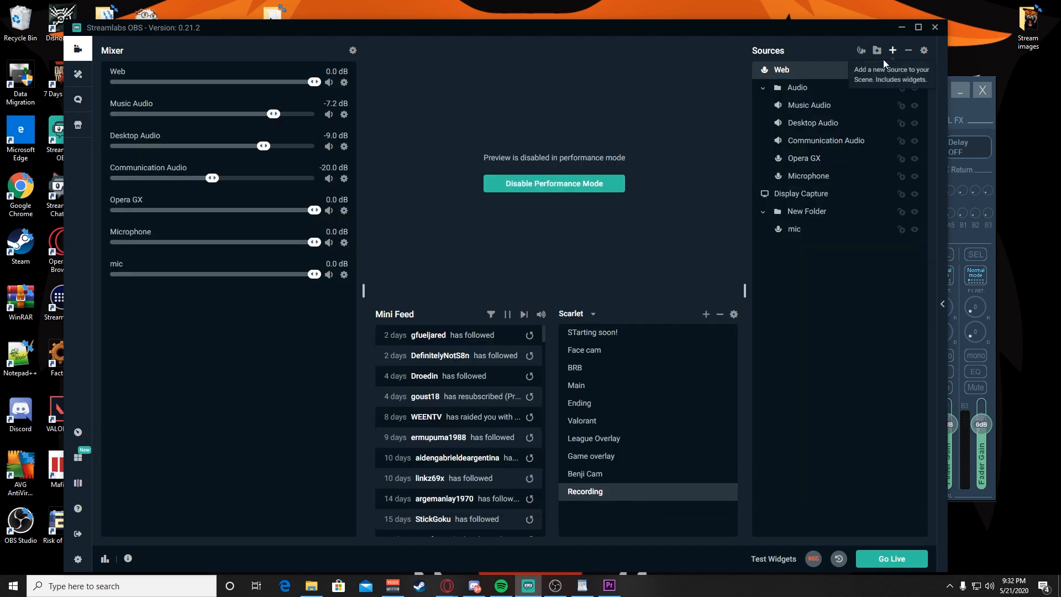
drag(815, 71, 798, 237)
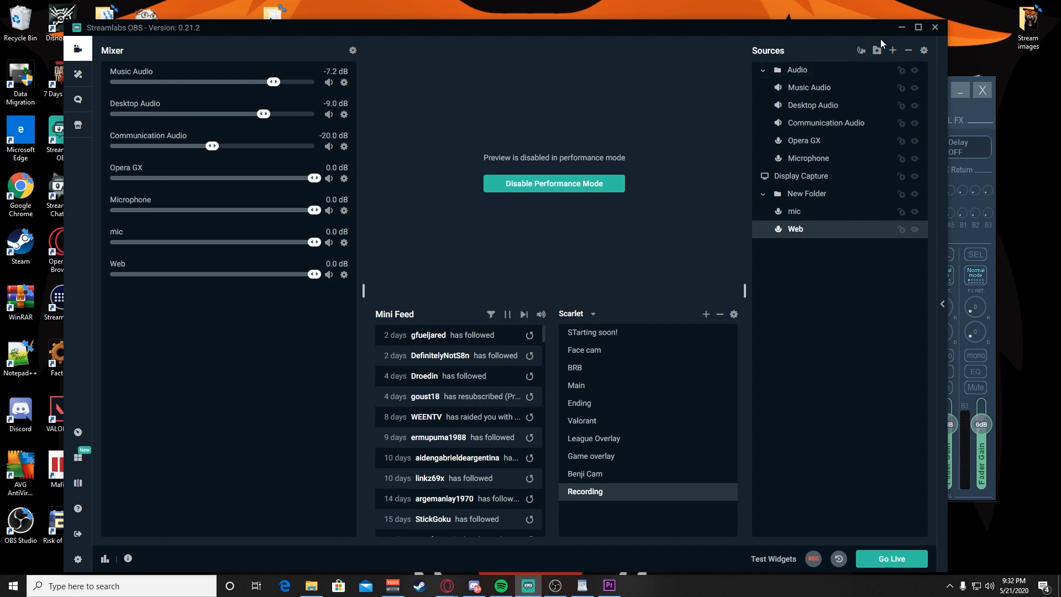
Add a new Audio Output Capture source named "discord" to the Recording scene.
click(894, 51)
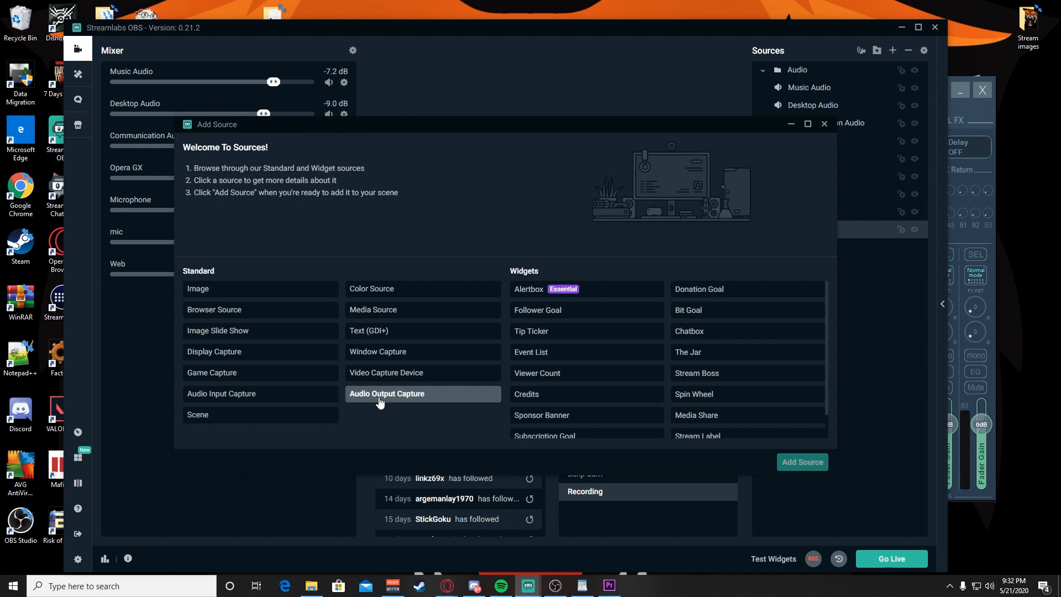
click(381, 402)
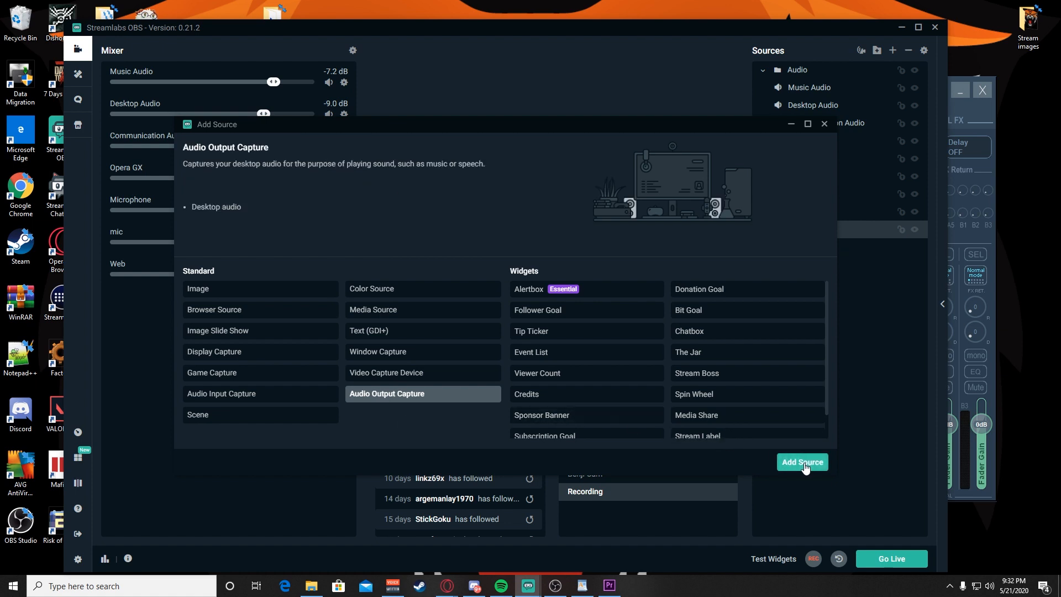
click(803, 462)
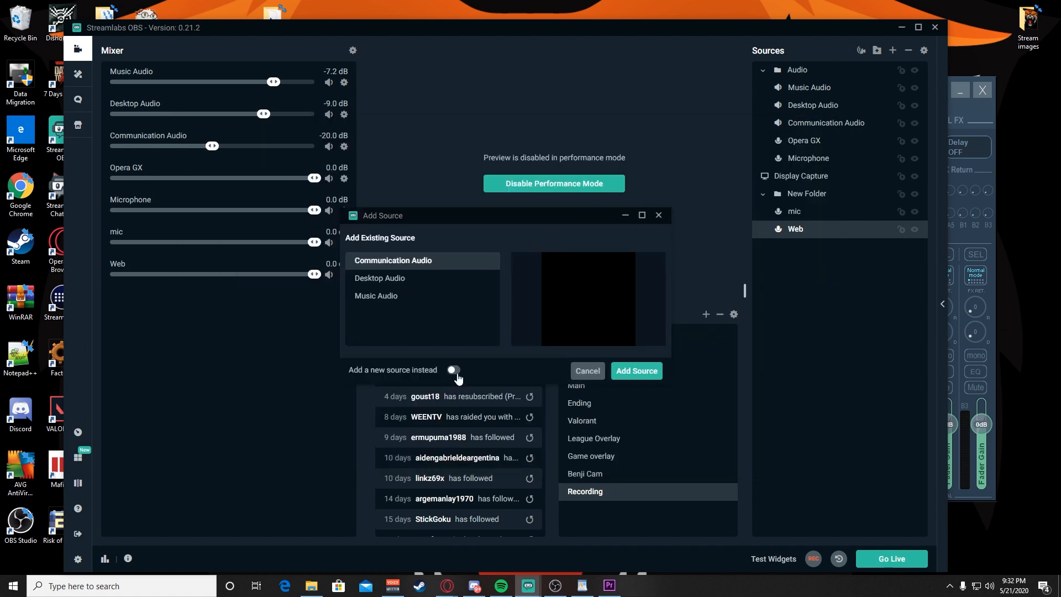
click(453, 370)
drag(450, 283, 305, 288)
text(discord)
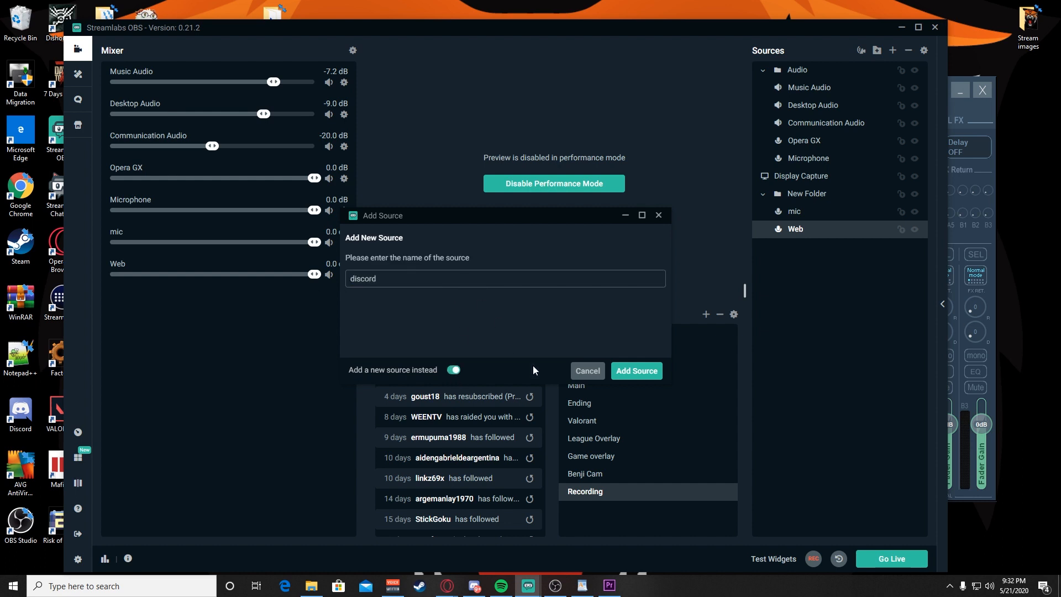
click(637, 371)
Set the discord source's device to VoiceMeeter Aux Input (VB-Audio VoiceMeeter AUX VAIO) and move the source into New Folder.
click(989, 178)
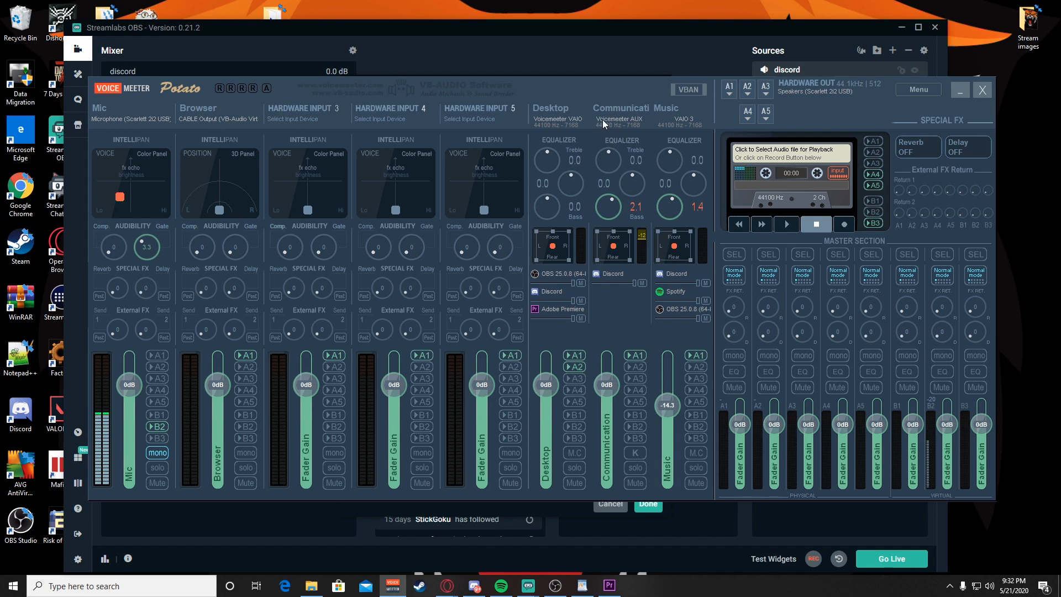
click(569, 513)
click(496, 221)
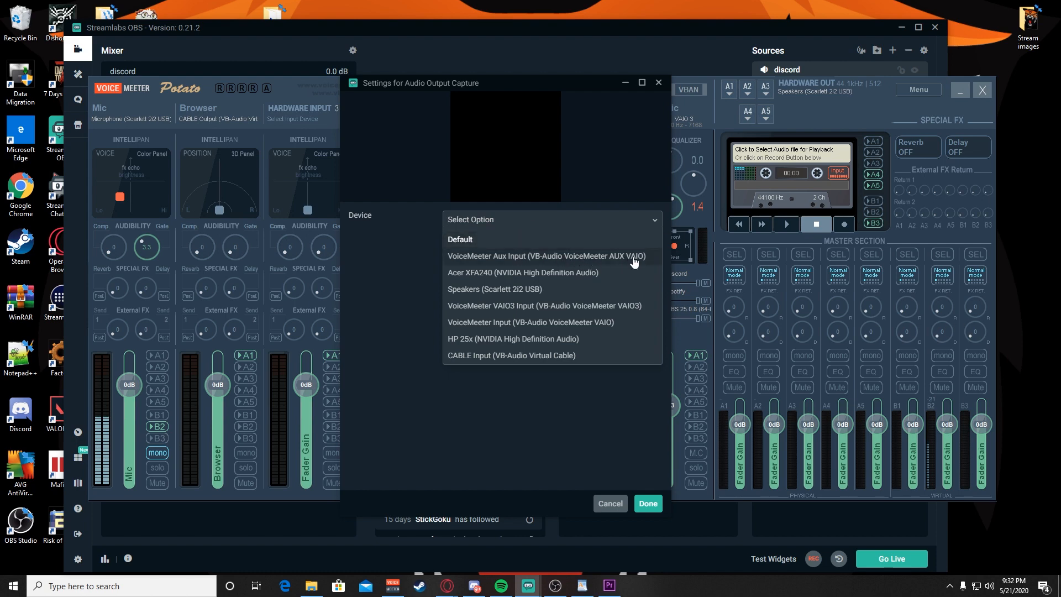
drag(592, 87, 521, 146)
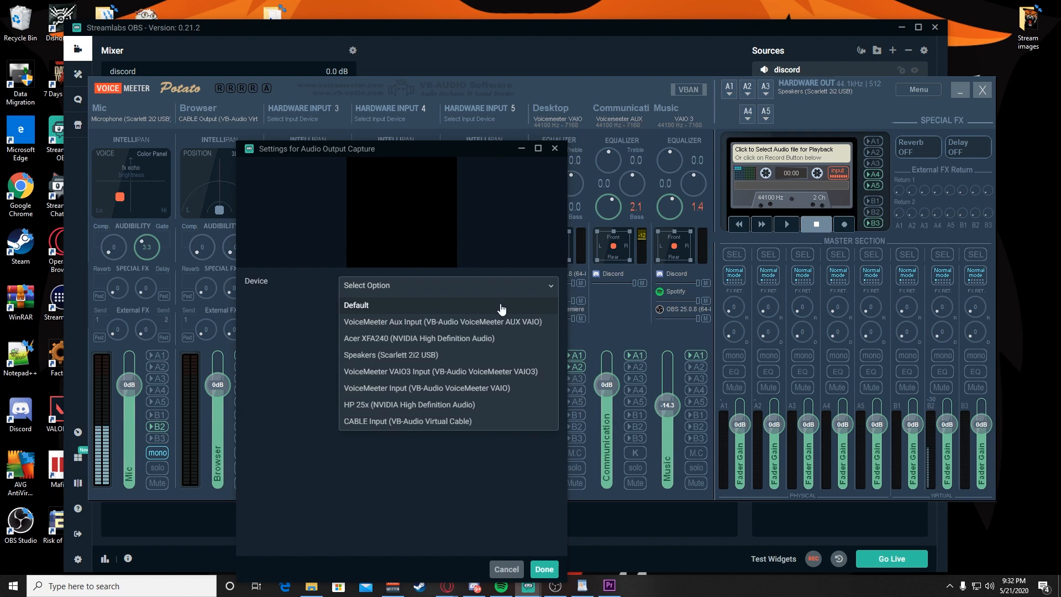
click(506, 324)
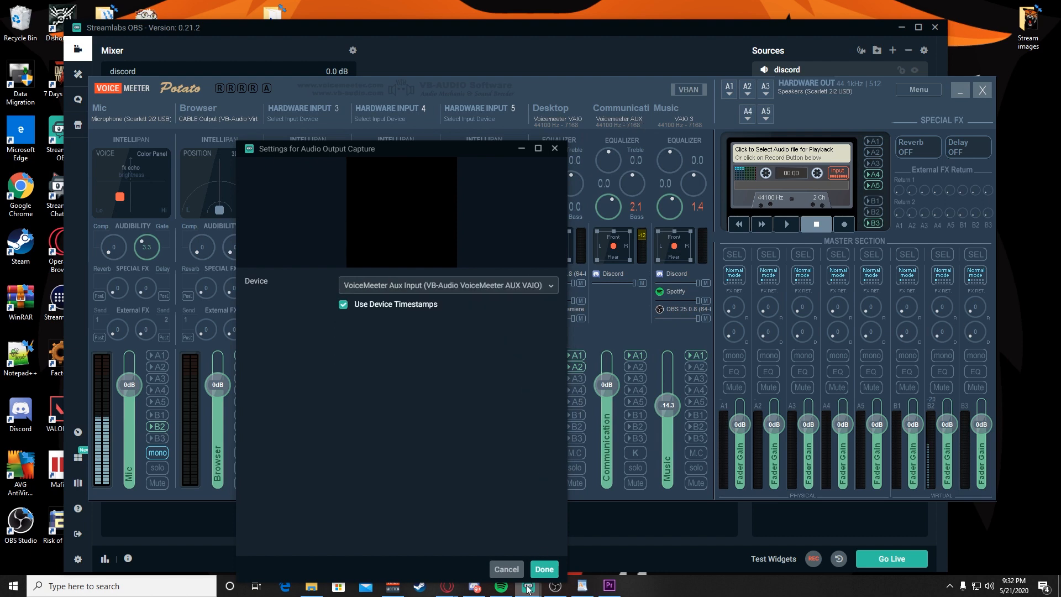
click(544, 569)
drag(803, 90, 804, 235)
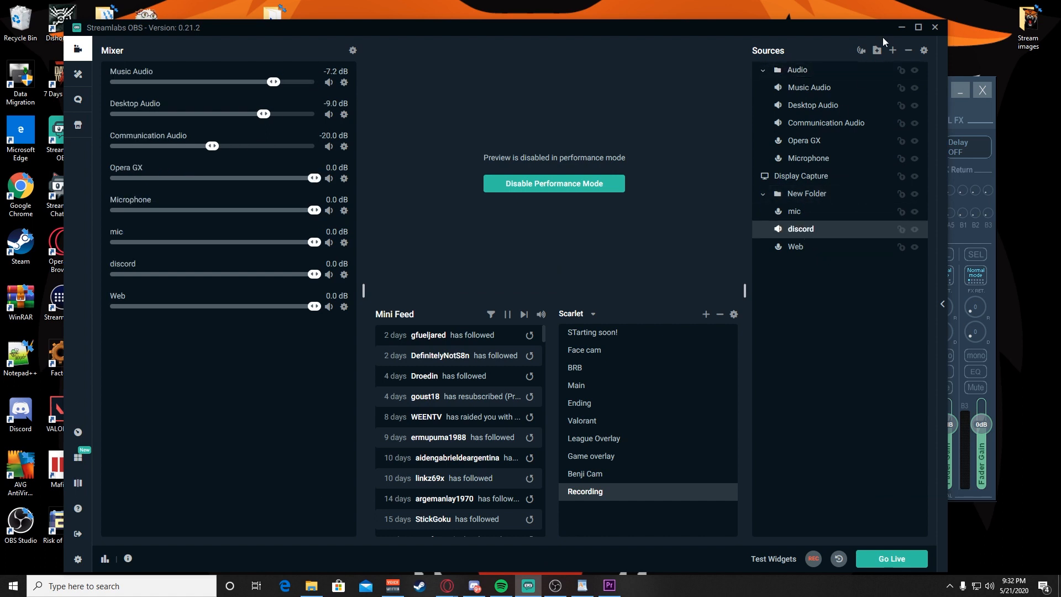
Add a new Audio Output Capture source named "misc" to the Recording scene.
click(894, 51)
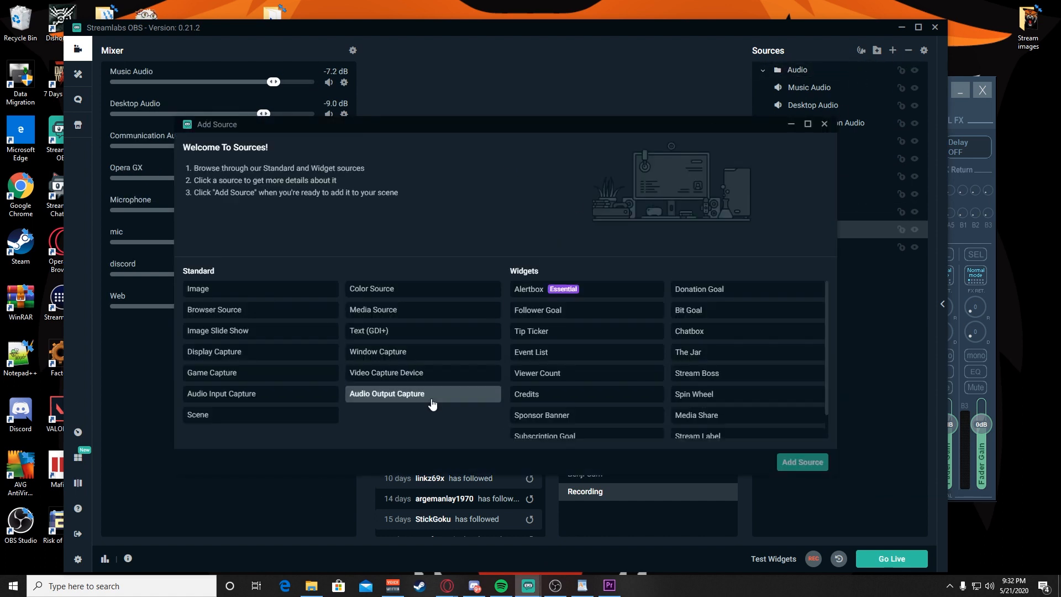
click(387, 394)
click(796, 465)
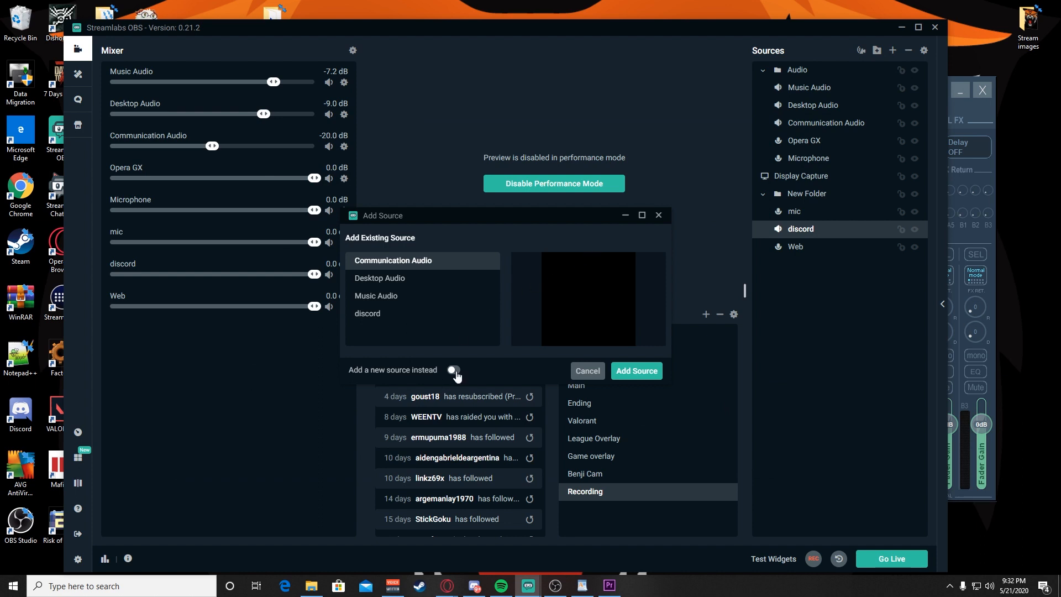
click(454, 370)
text(misc)
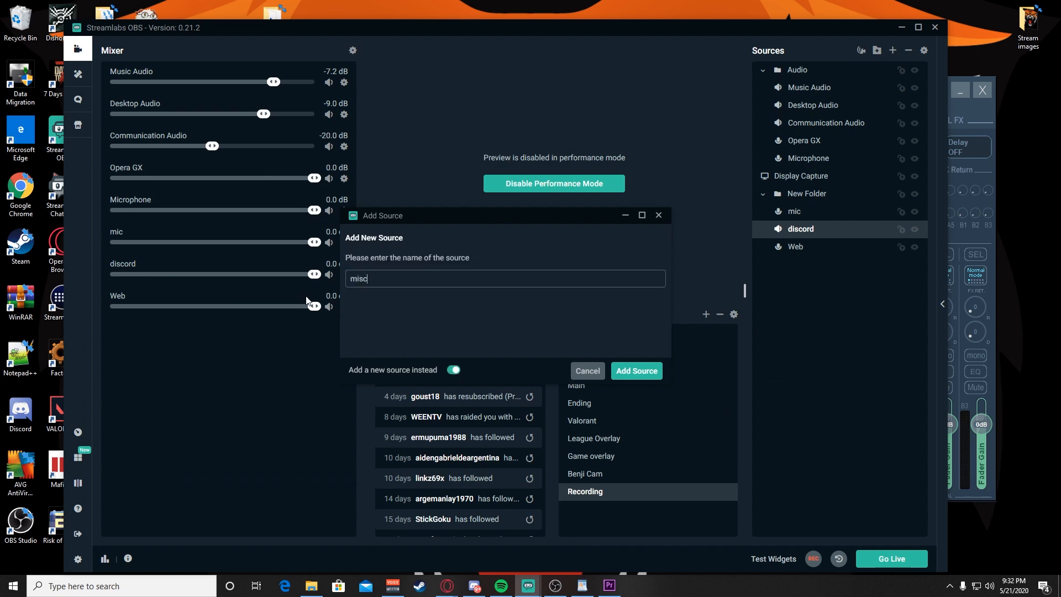
click(637, 371)
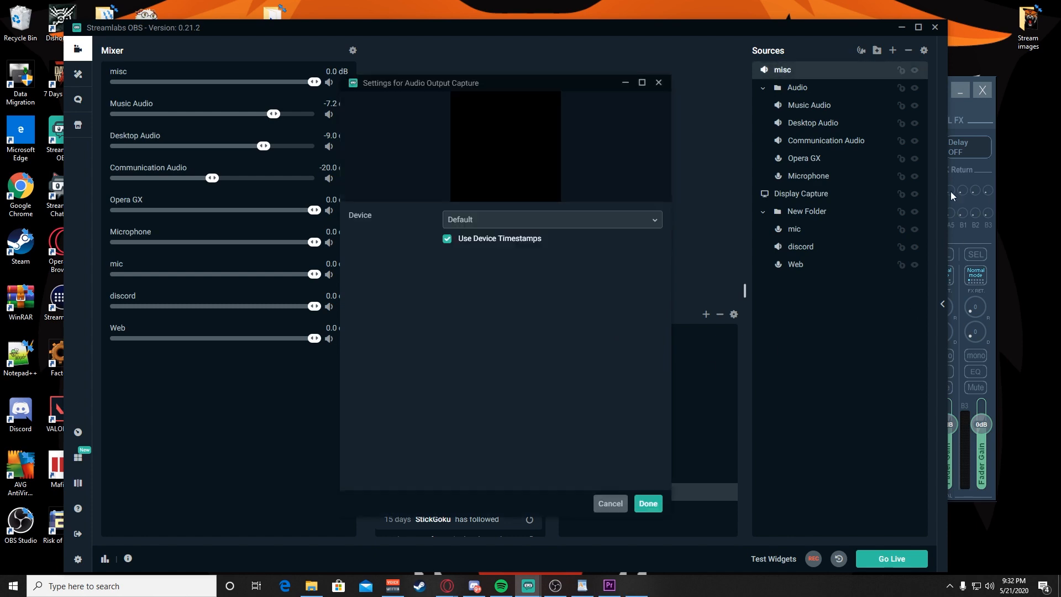
Set the misc source's device to VoiceMeeter VAIO3 Input (VB-Audio VoiceMeeter VAIO3) and move the source into New Folder.
click(965, 113)
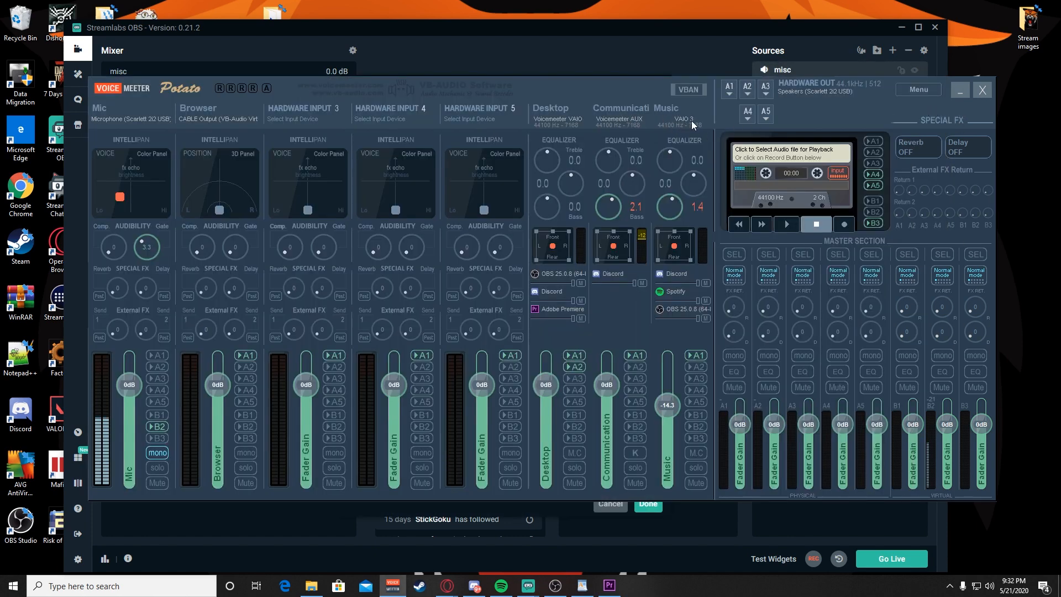
click(558, 522)
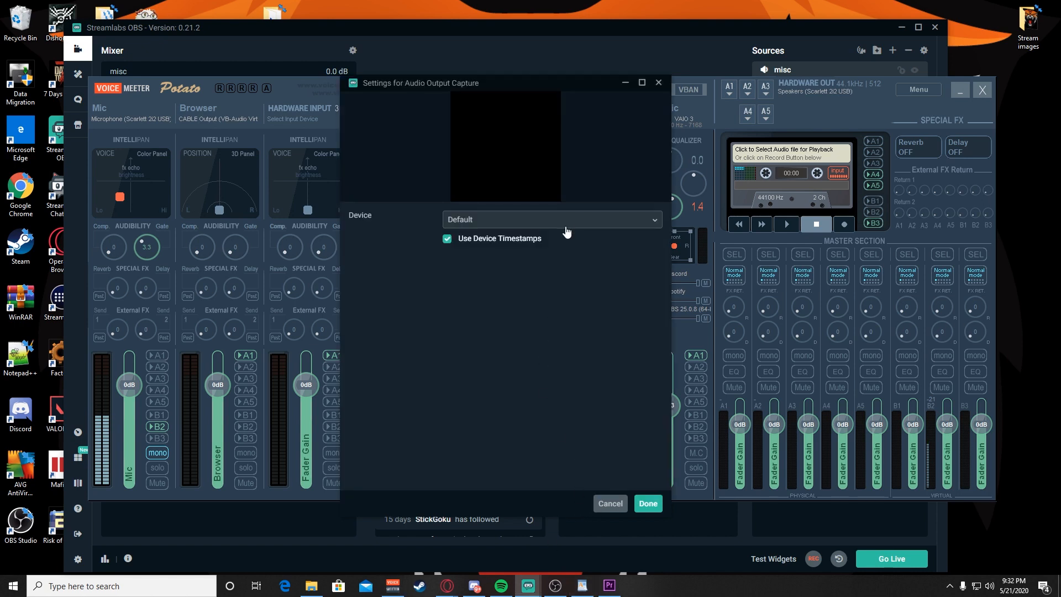
click(567, 221)
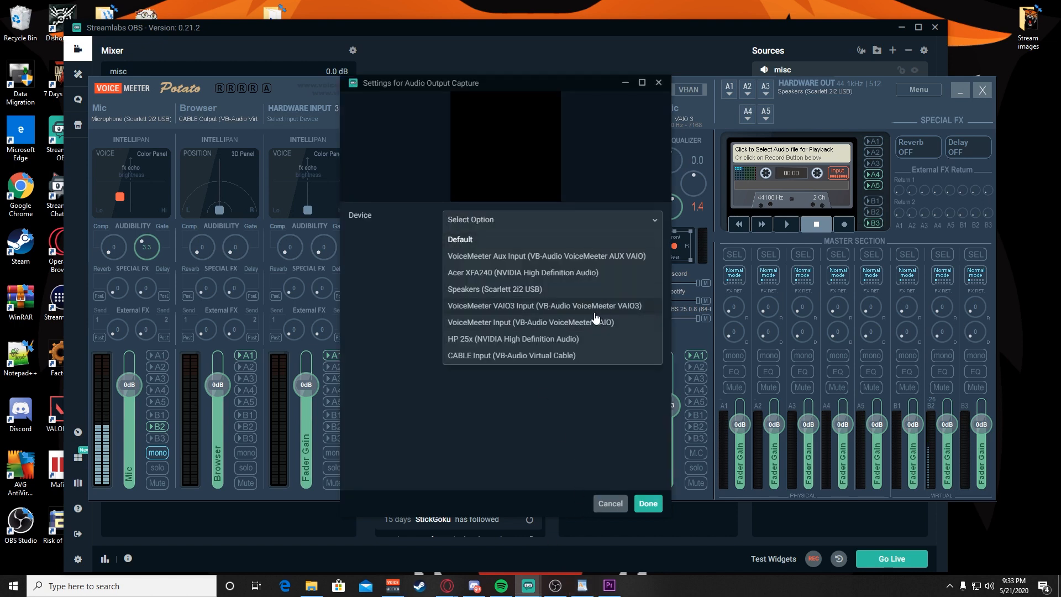
click(636, 313)
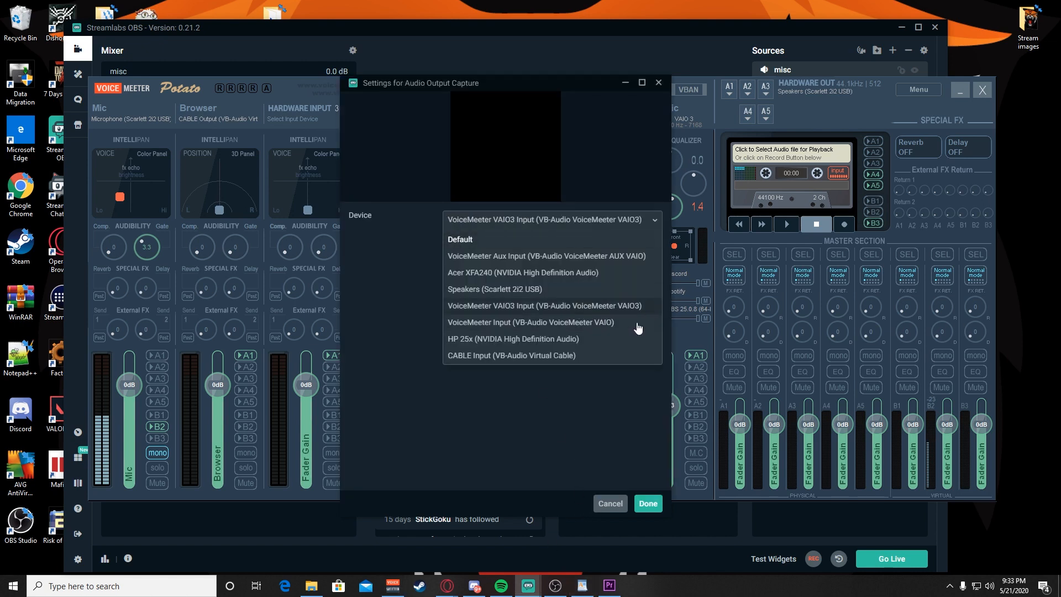
click(648, 504)
drag(811, 78, 814, 257)
Add a new Audio Output Capture source named "dk" to the Recording scene.
click(982, 162)
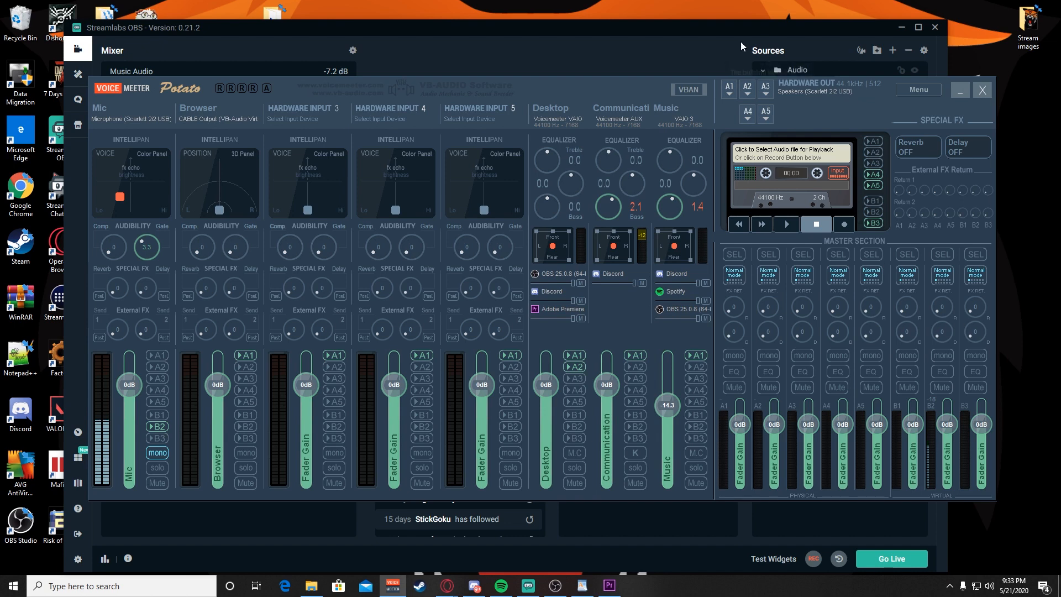
click(782, 58)
click(894, 52)
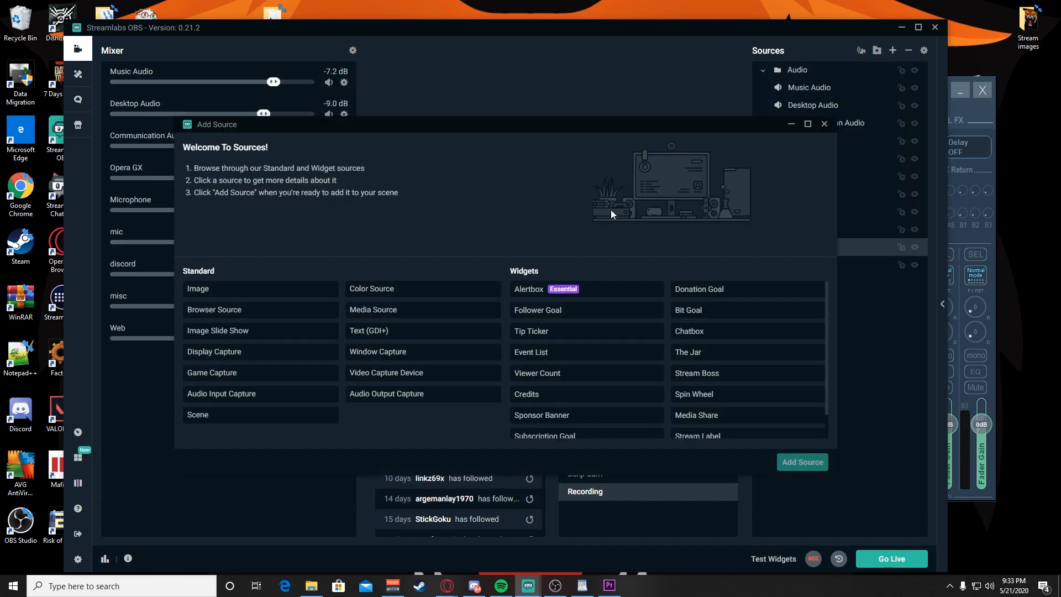
click(437, 394)
click(784, 467)
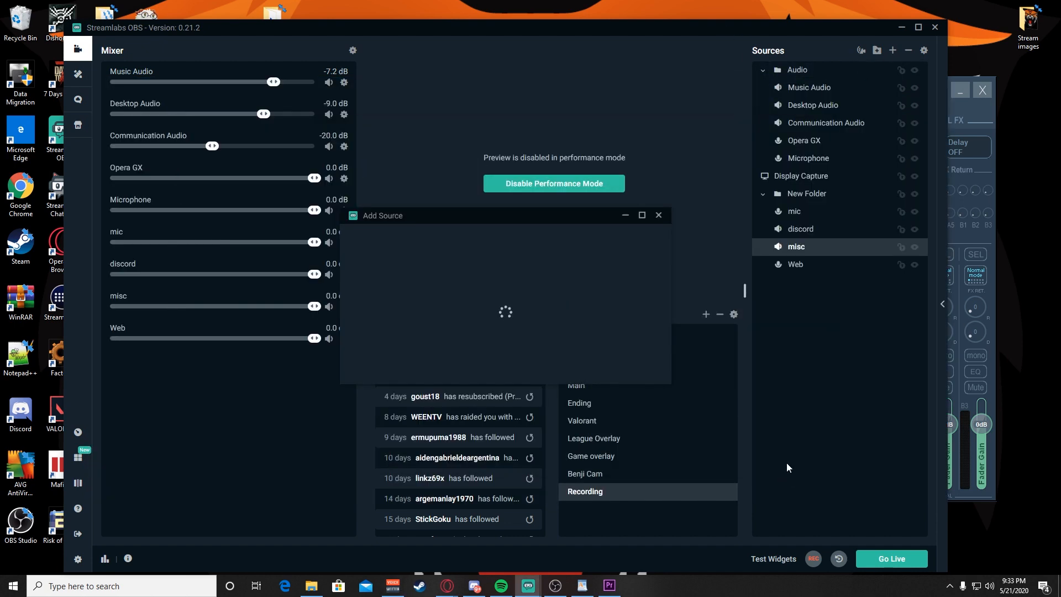
click(453, 371)
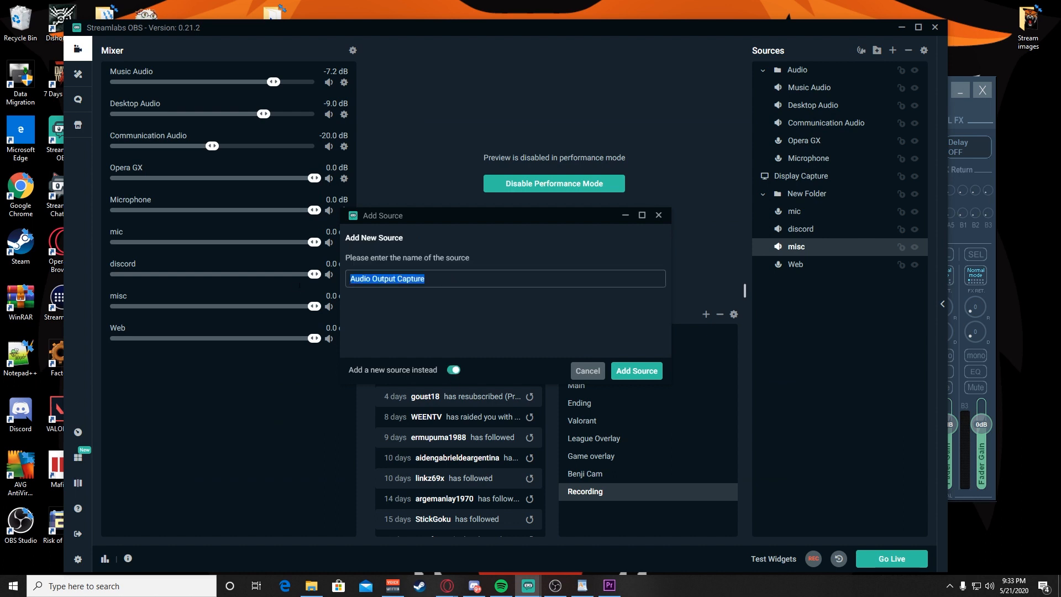
text(dk)
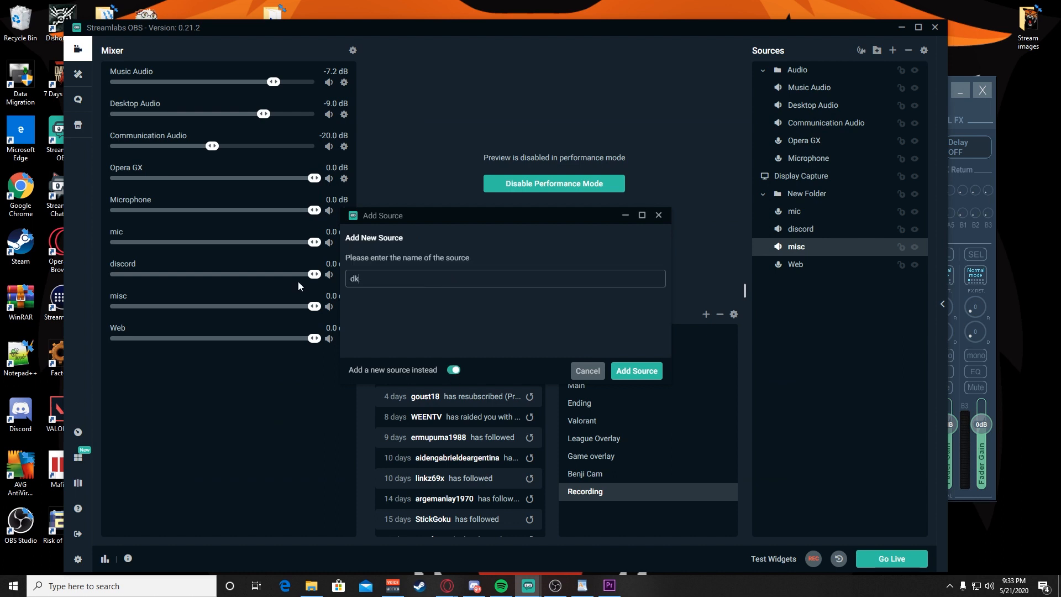
click(635, 370)
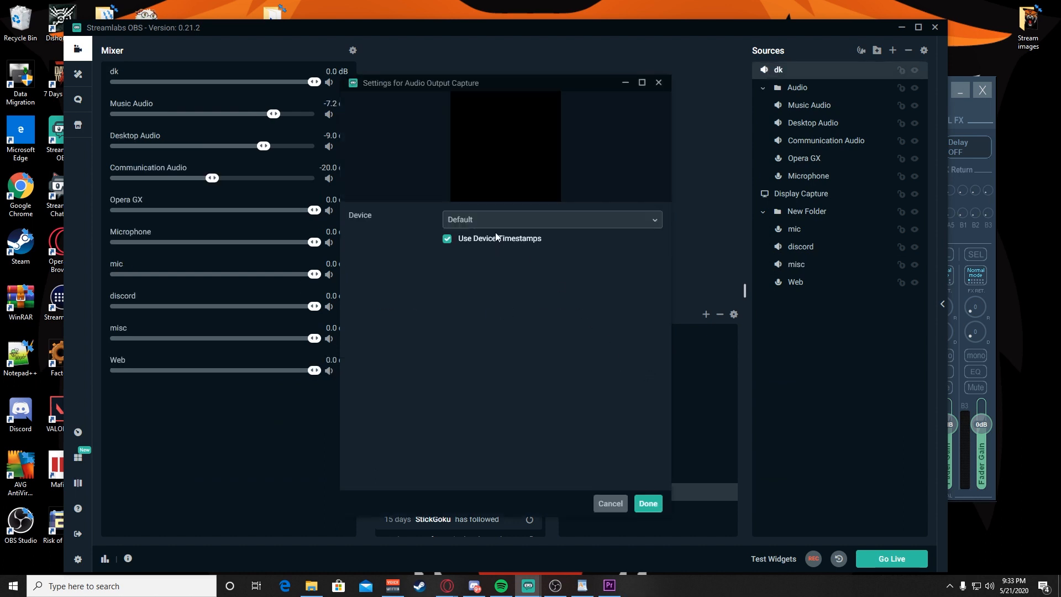
Set the dk source's device to VoiceMeeter Input (VB-Audio VoiceMeeter VAIO) and move the source into New Folder.
click(495, 220)
click(980, 136)
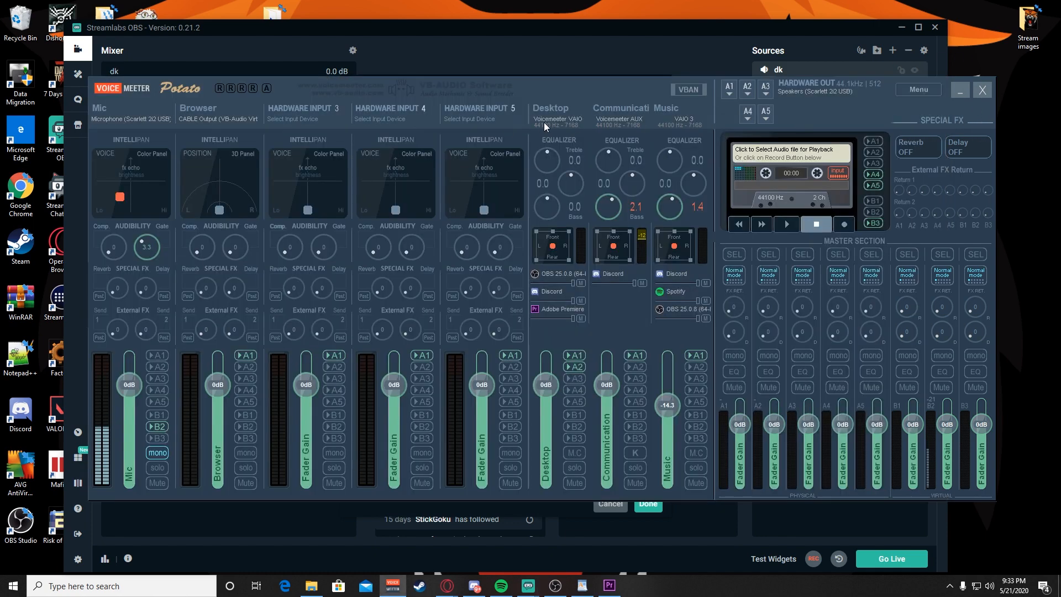
click(583, 516)
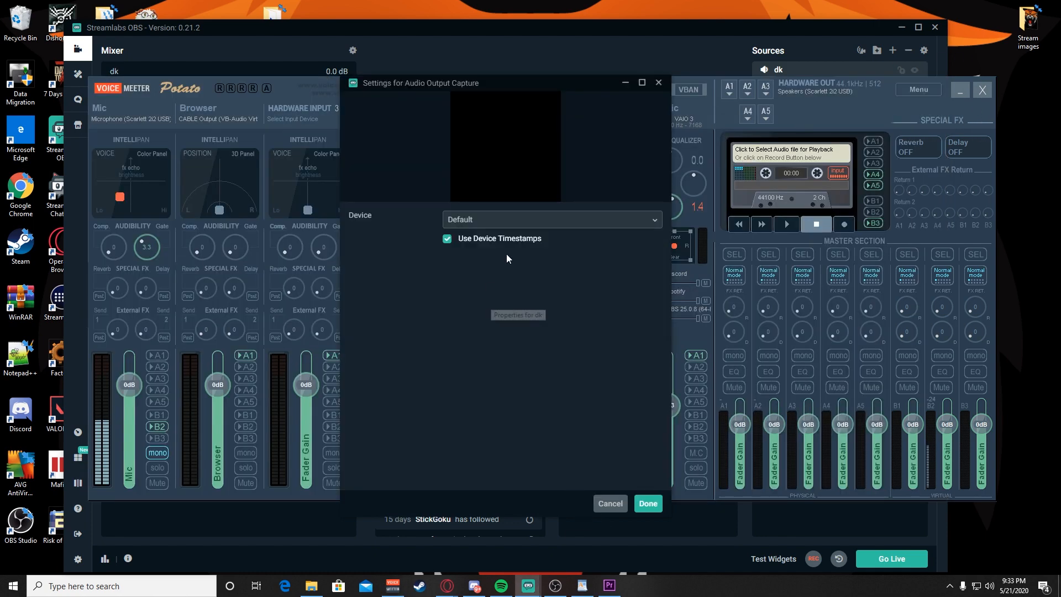
click(526, 220)
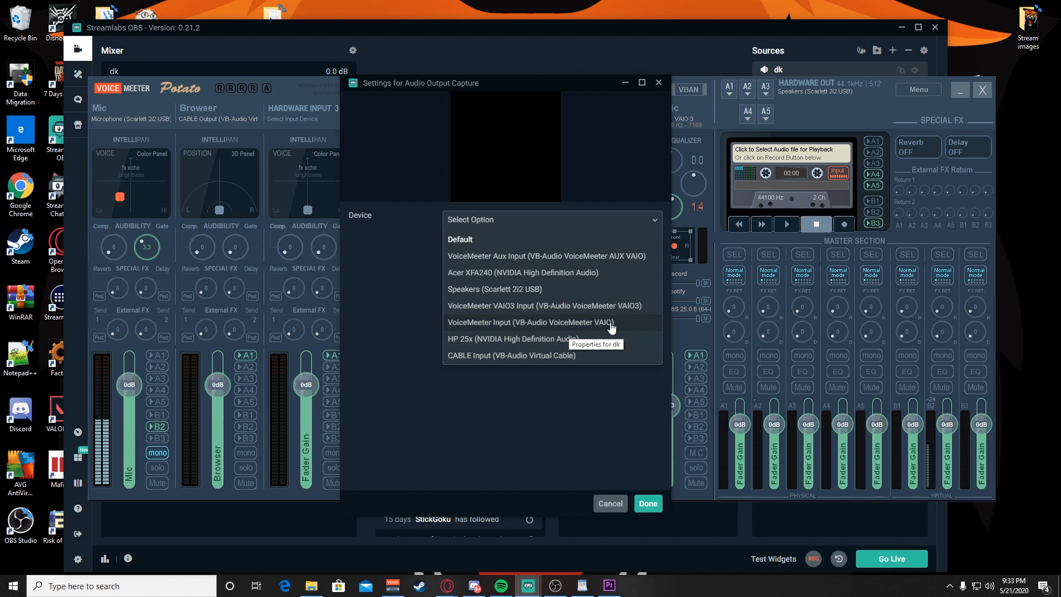
click(611, 324)
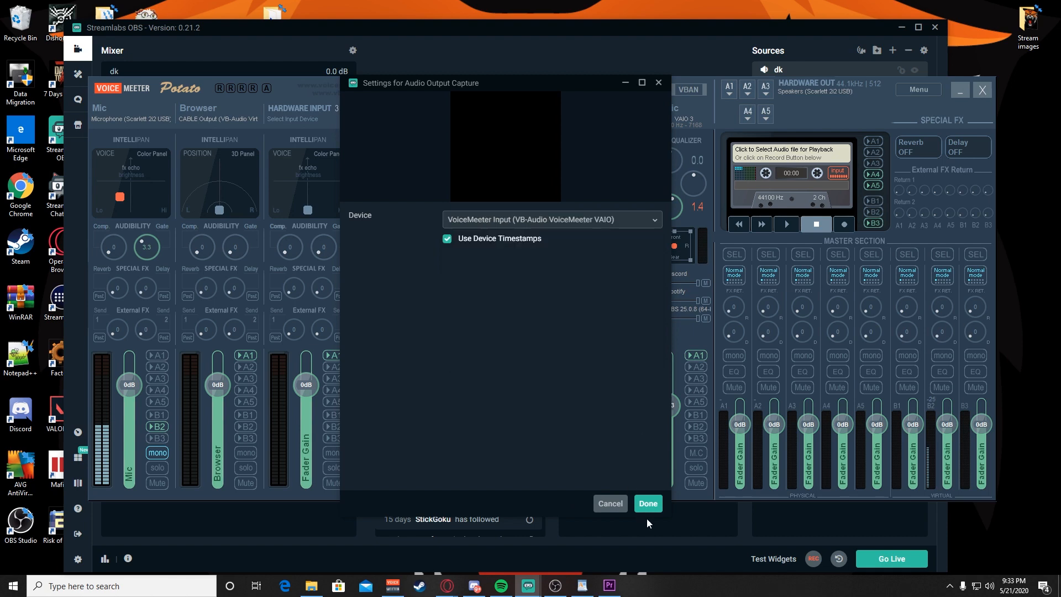
click(651, 506)
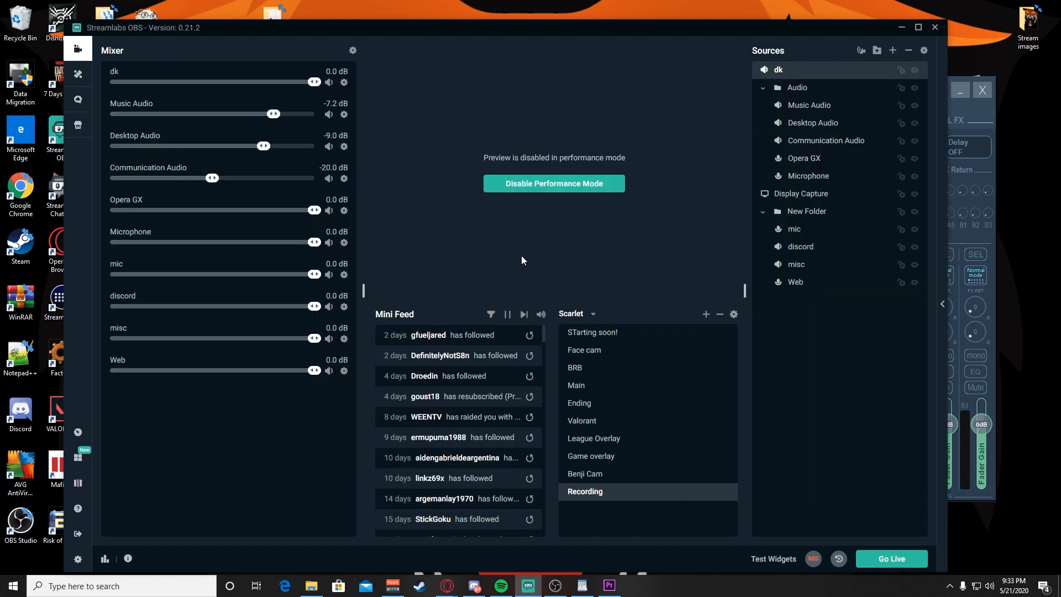
drag(816, 69, 805, 208)
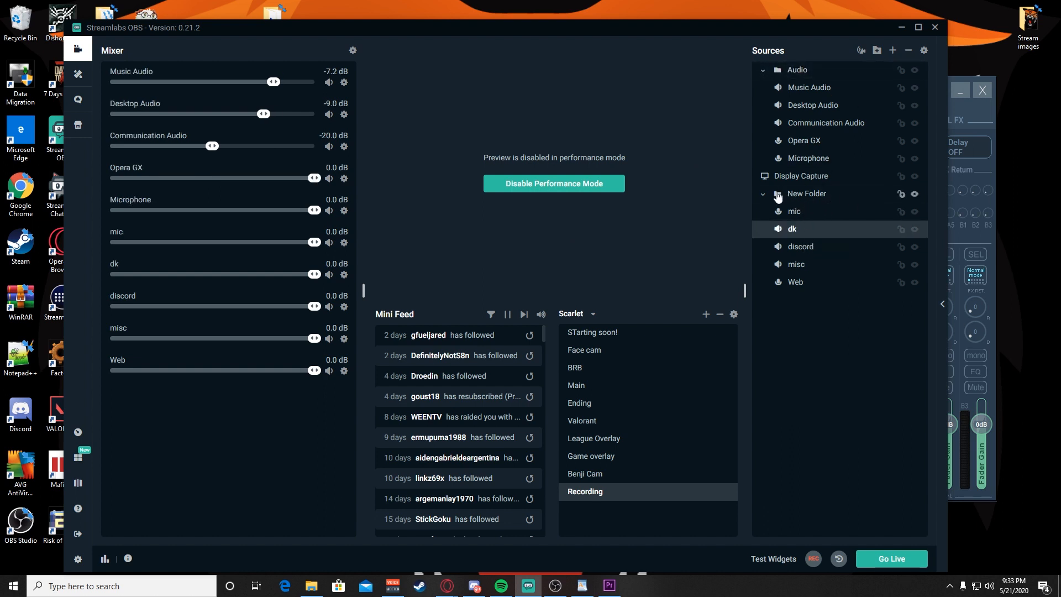
Remove New Folder with its mic, dk, discord, misc and Web sources from the Recording scene.
click(796, 197)
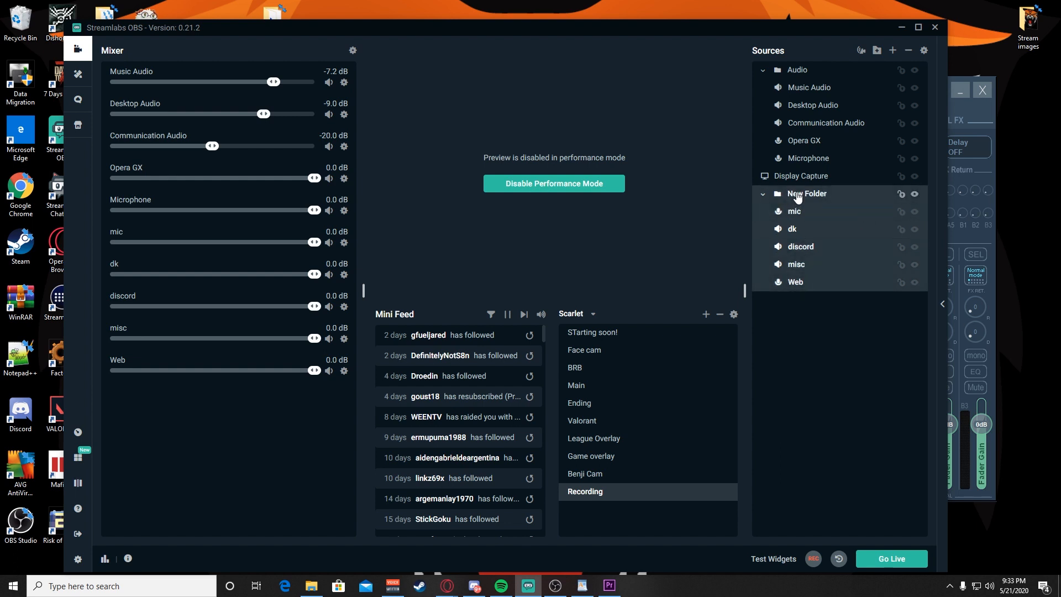
key(Delete)
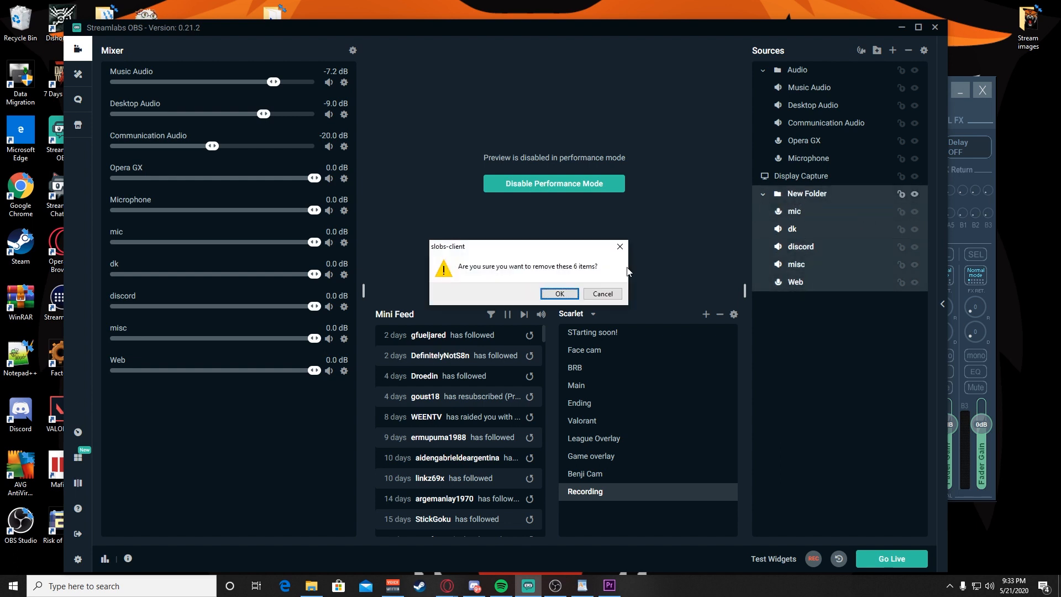
click(553, 293)
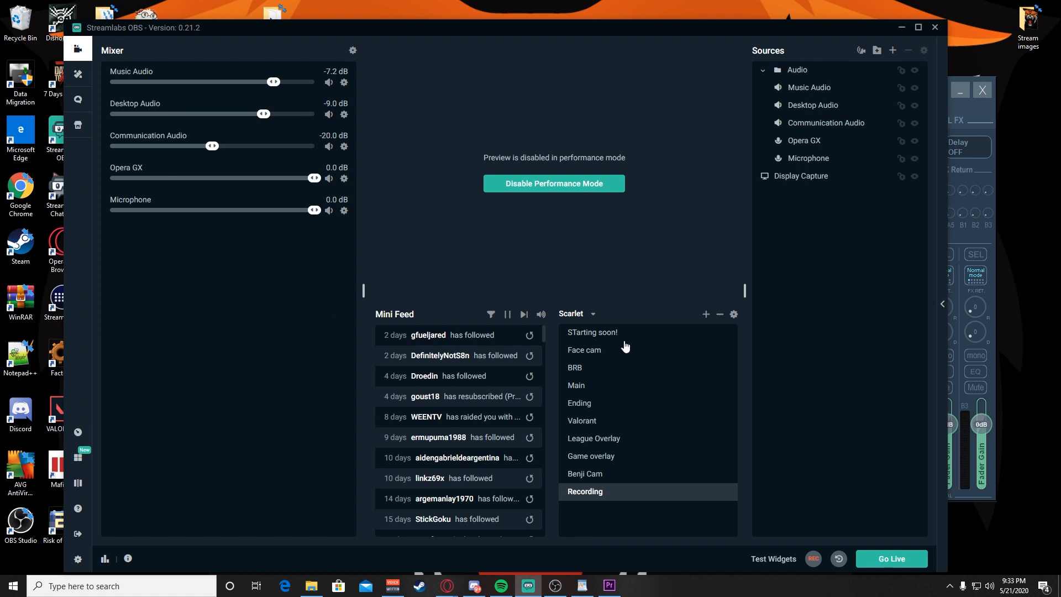
Disable performance mode and move the Streamlabs OBS window aside so the VoiceMeeter Potato mic and browser channels are uncovered.
key(alt+Tab)
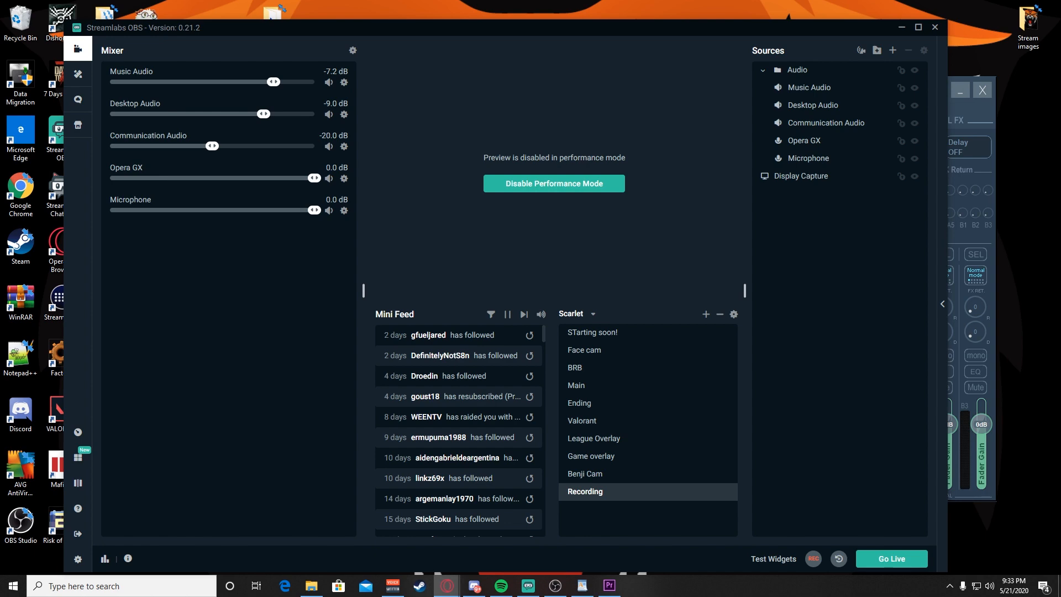
click(486, 189)
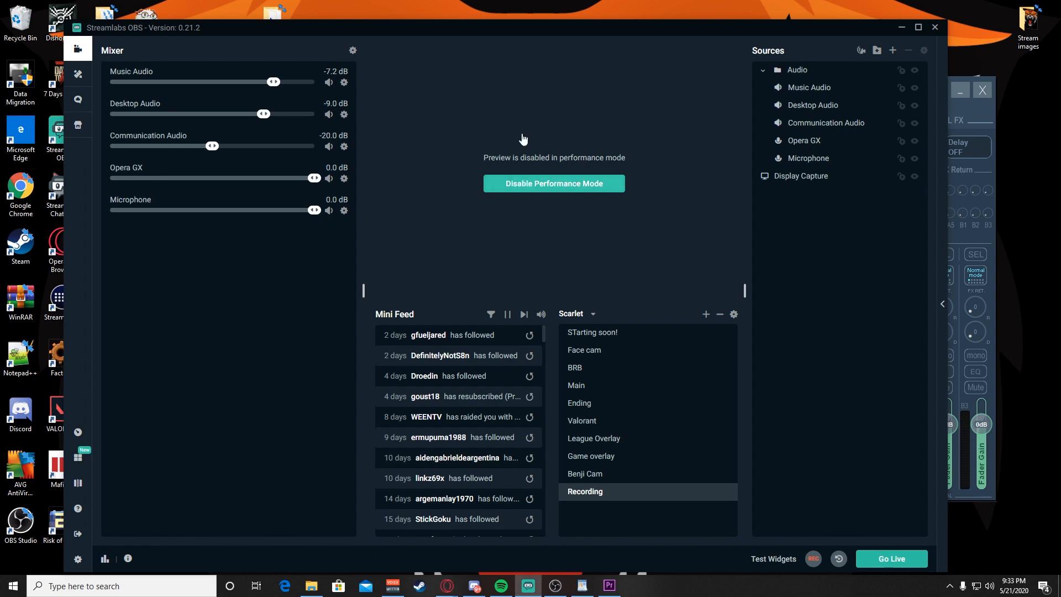
drag(489, 28, 849, 36)
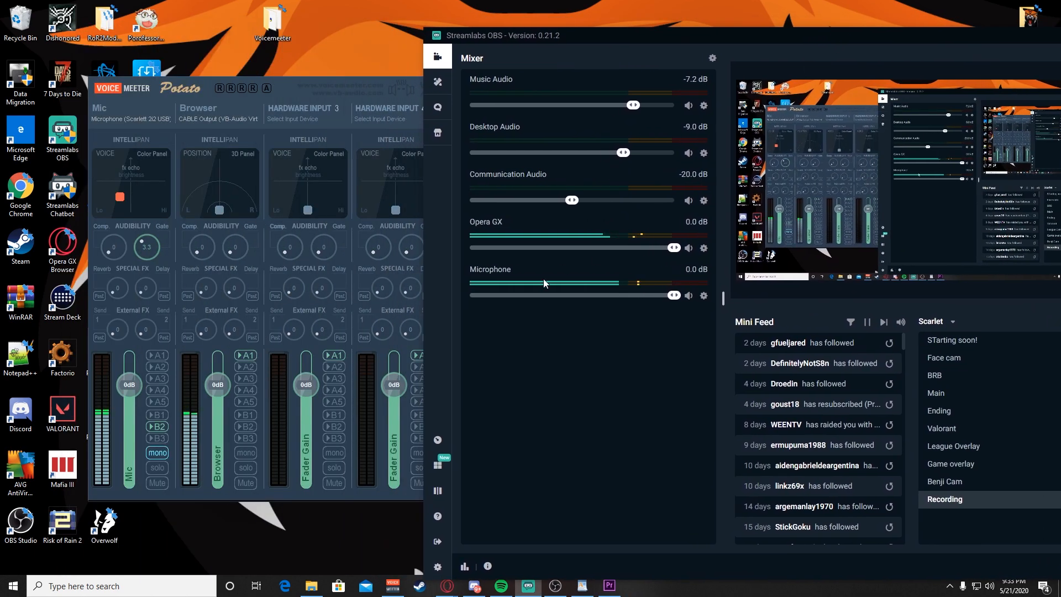
Lower the Opera GX source's mixer volume to -7.9 dB.
drag(667, 250, 629, 253)
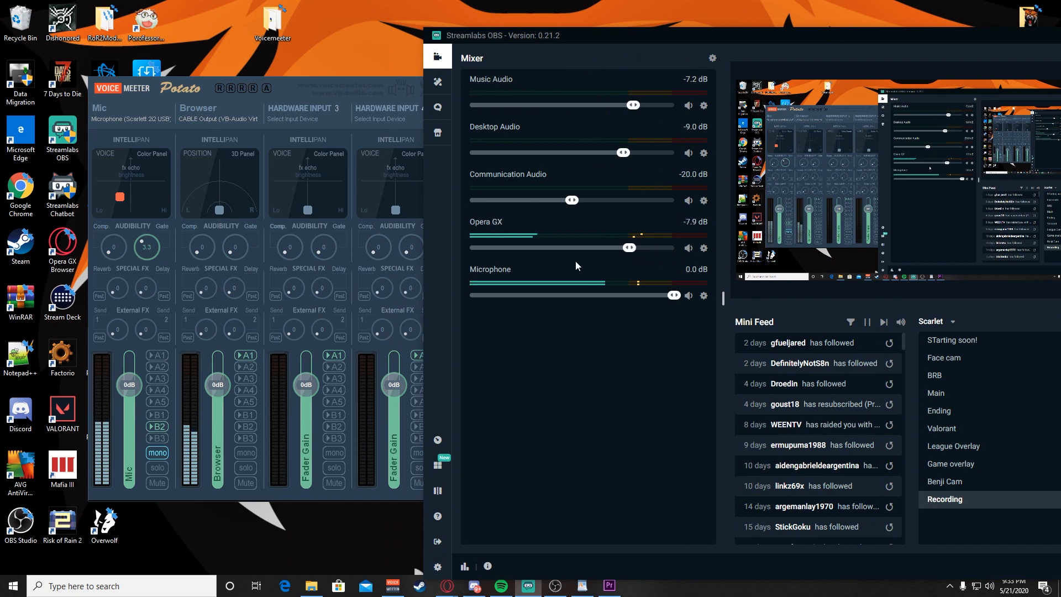